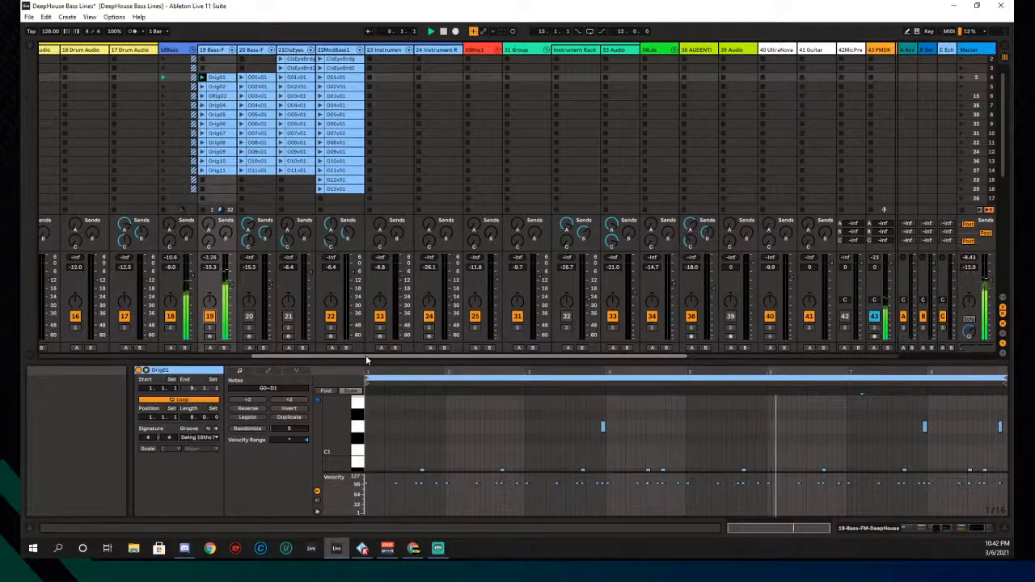
# Step: Launch the Orig02, ORig03 and Orig04 bass clips one after another on track 19
pyautogui.click(203, 87)
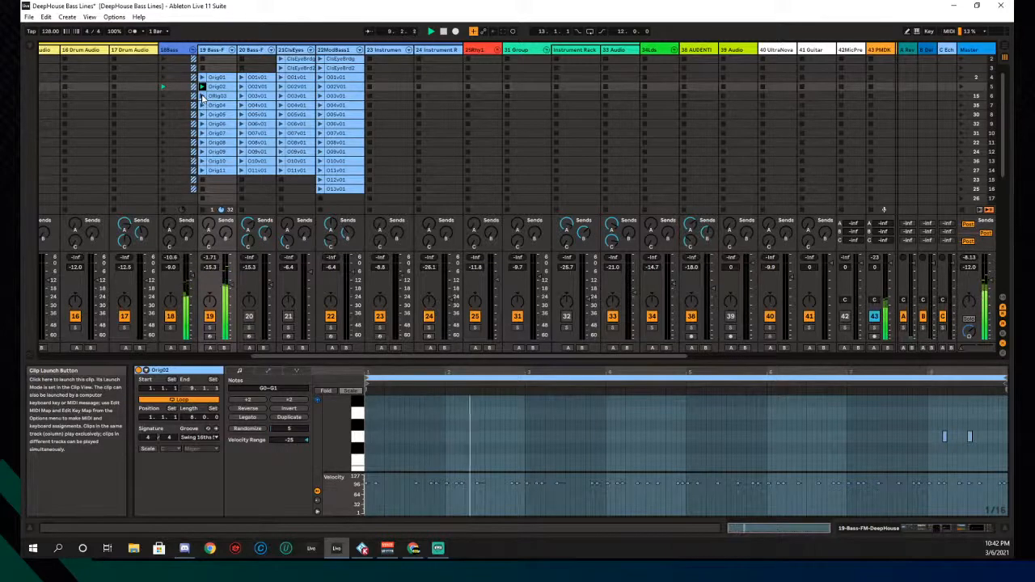
pyautogui.click(202, 96)
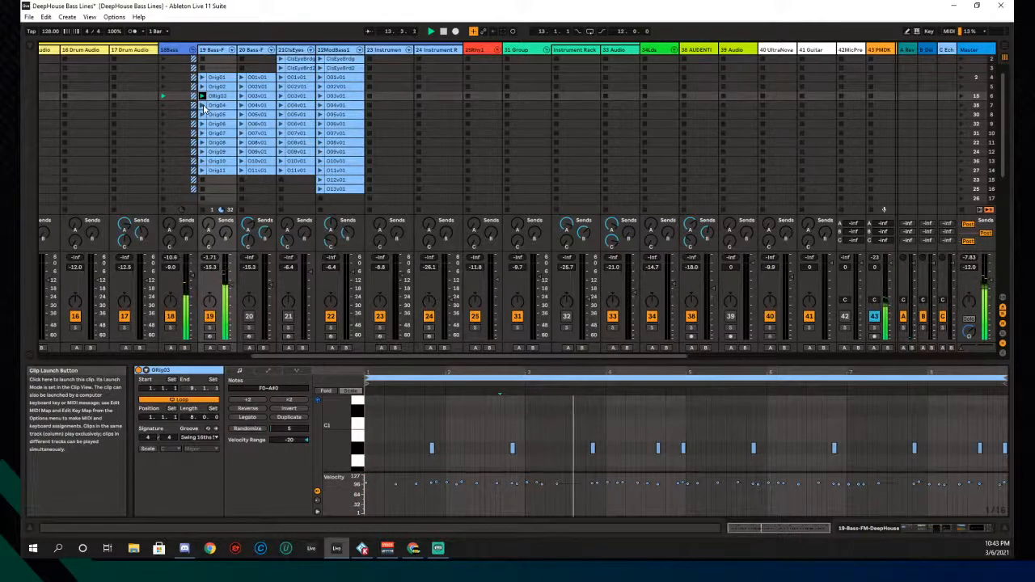
pyautogui.click(204, 105)
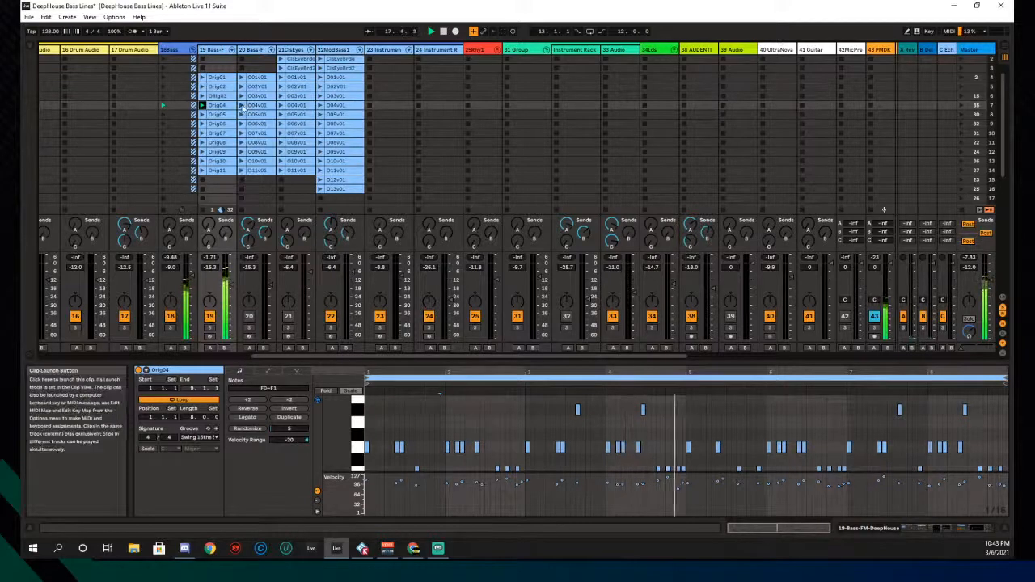
# Step: Launch clip O04v01 on track 20, activate that track, and mute and stop track 19
pyautogui.click(241, 105)
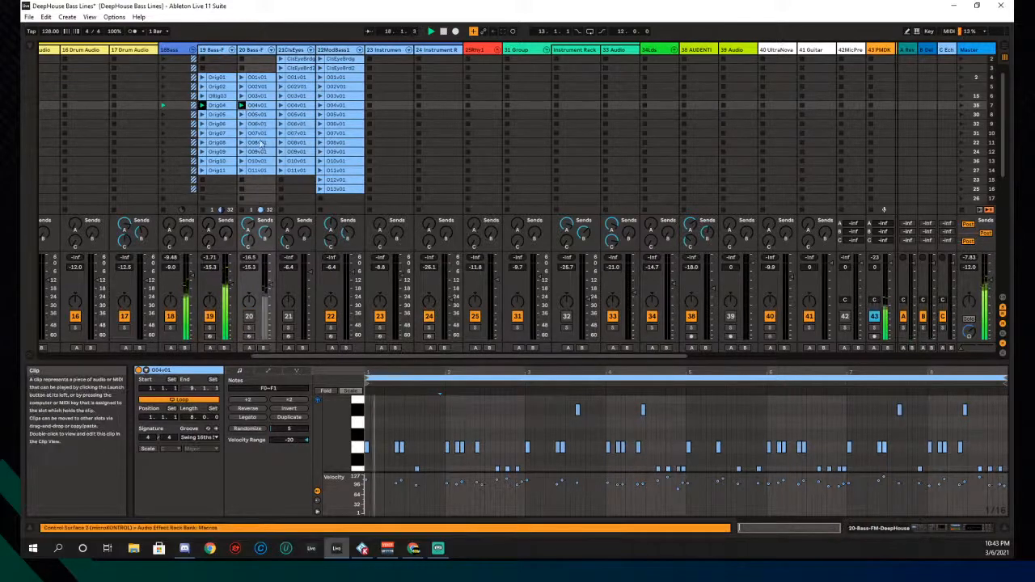
pyautogui.click(249, 316)
pyautogui.click(210, 316)
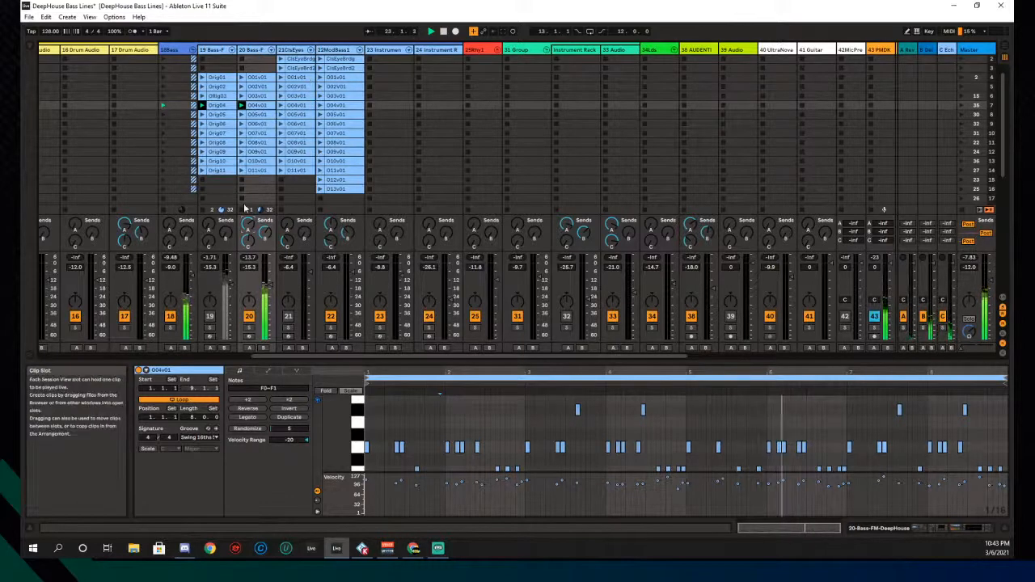
pyautogui.click(204, 181)
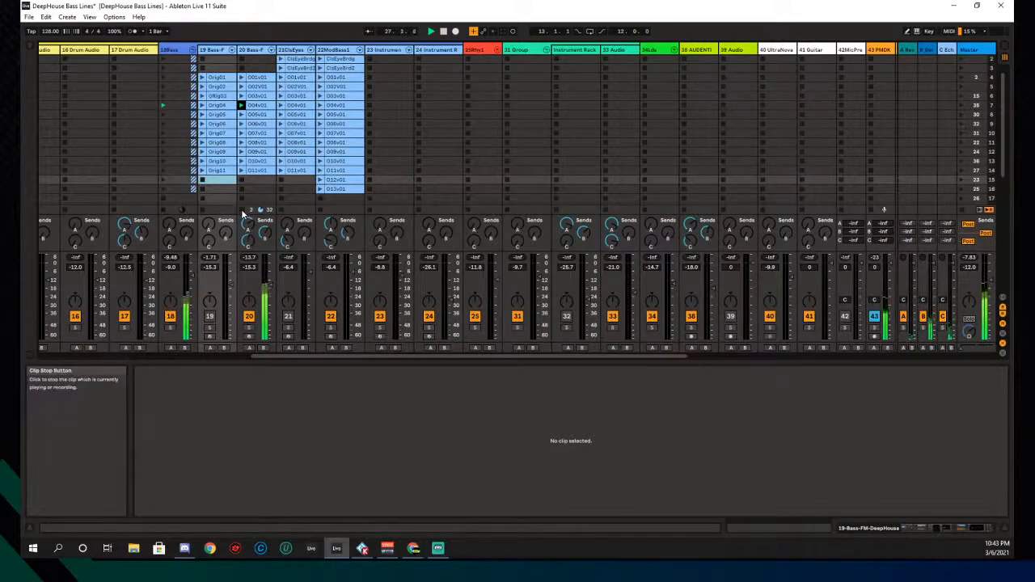
# Step: Activate track 21 and mute track 20, playing the ClsEyeMn clip followed by O04v01 on track 21
pyautogui.scroll(1, 284, 71)
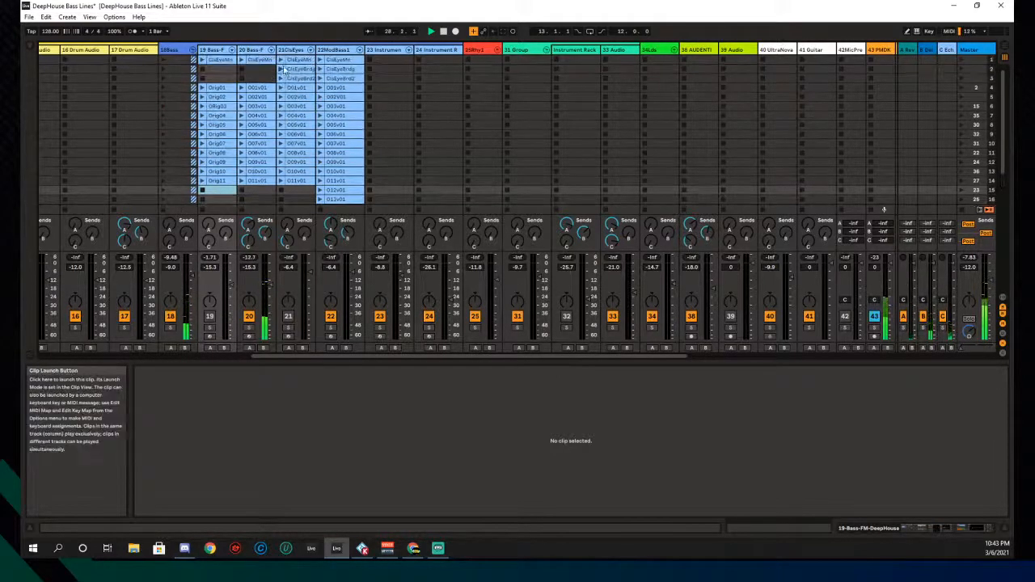
pyautogui.click(280, 63)
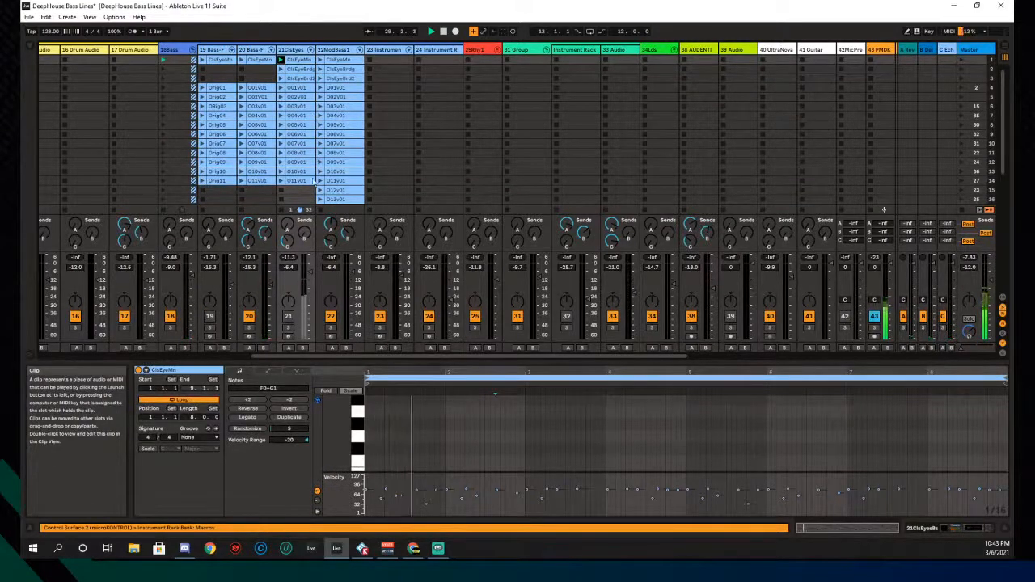
pyautogui.click(288, 316)
pyautogui.click(249, 316)
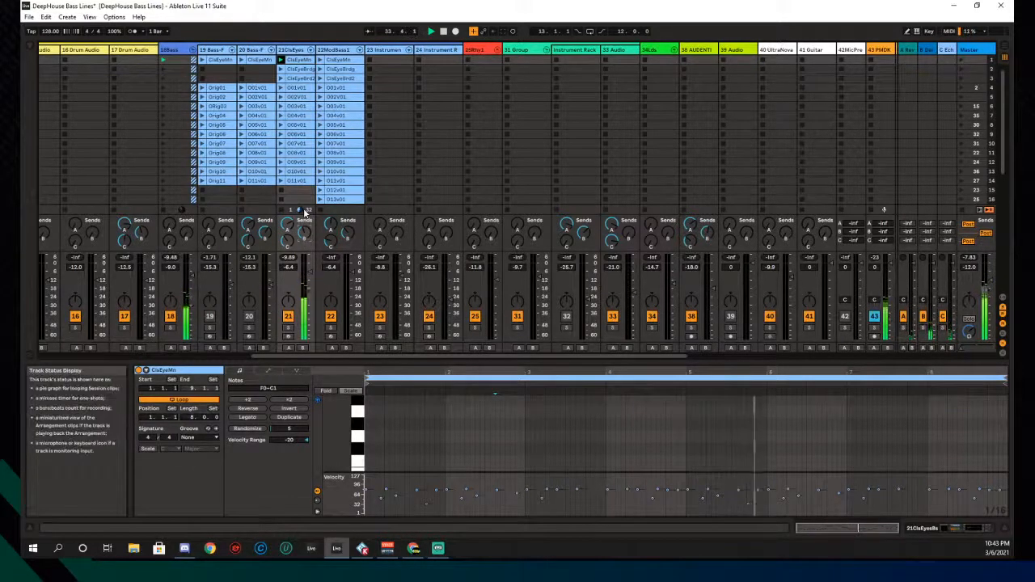
pyautogui.click(280, 117)
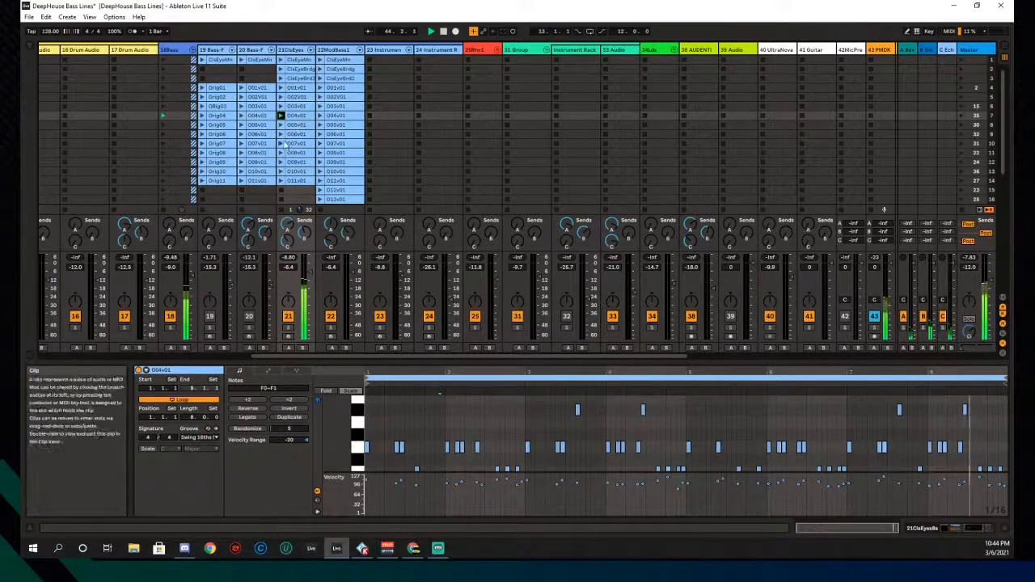
# Step: Play clip O04v01 on track 22ModBass1 at -5.6 dB with track 21 muted, and select its G0 notes just after bar 2
pyautogui.click(319, 115)
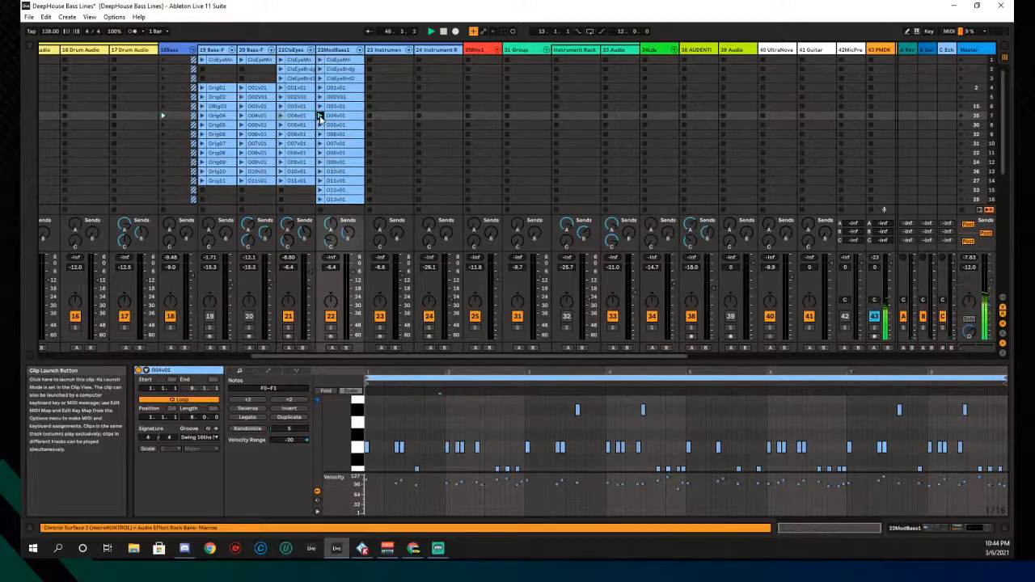
pyautogui.click(353, 275)
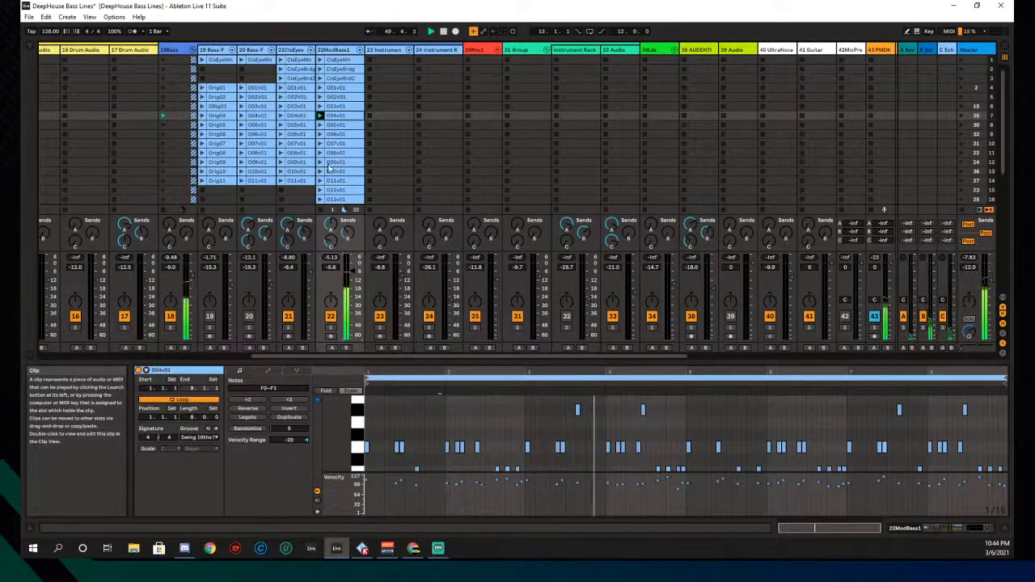
pyautogui.click(287, 316)
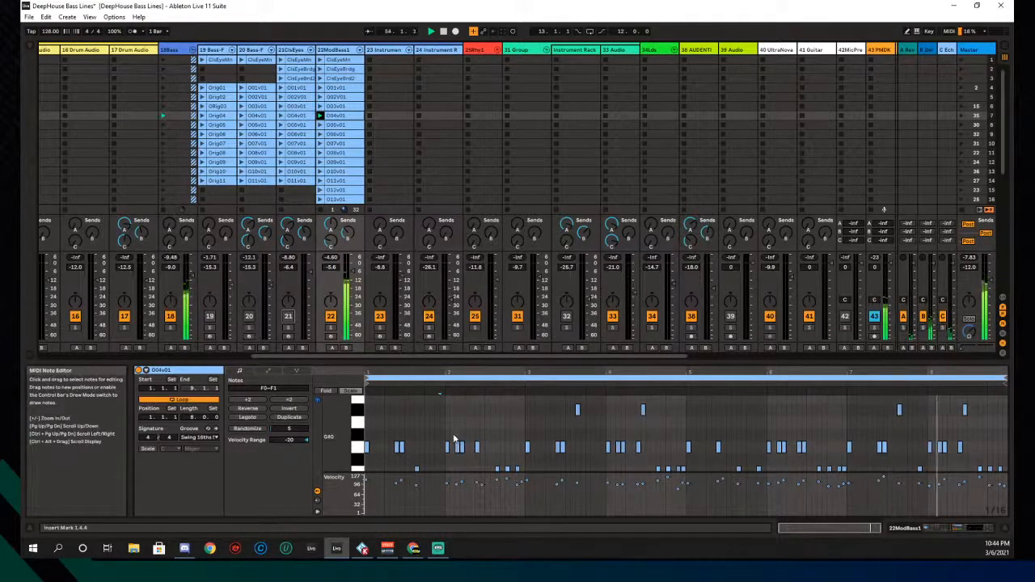
pyautogui.click(456, 445)
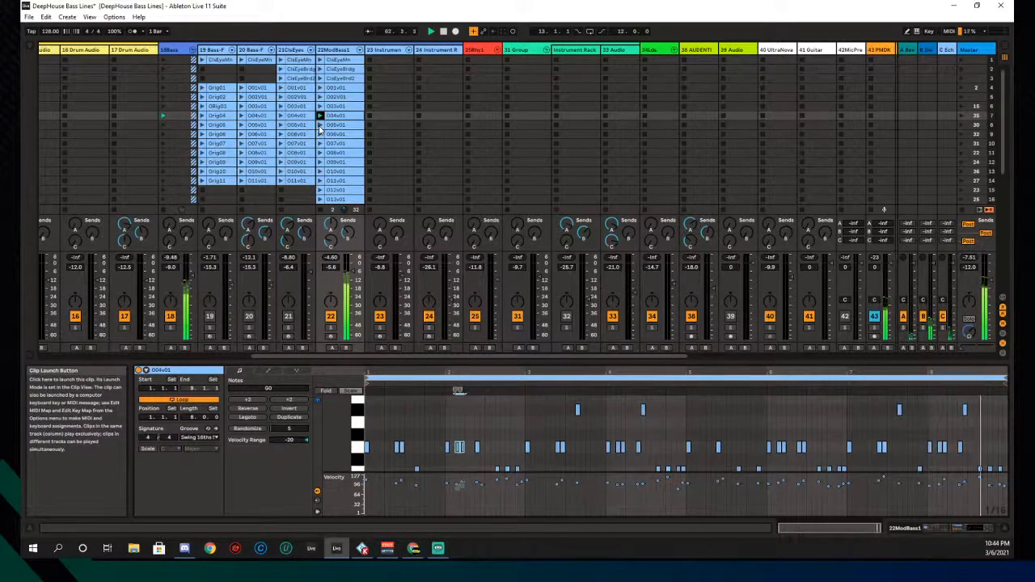
# Step: Play clips O05v01 and O06v01 on track 22ModBass1, enlarging the clip view and hiding the mixer faders to show more notes and clips
pyautogui.click(319, 125)
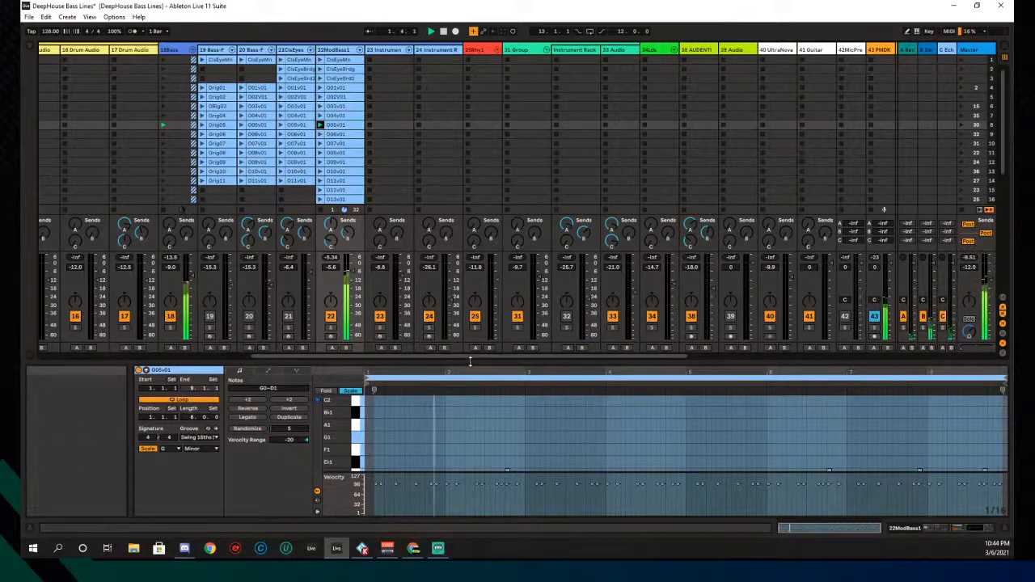
pyautogui.moveTo(470, 361); pyautogui.dragTo(469, 232)
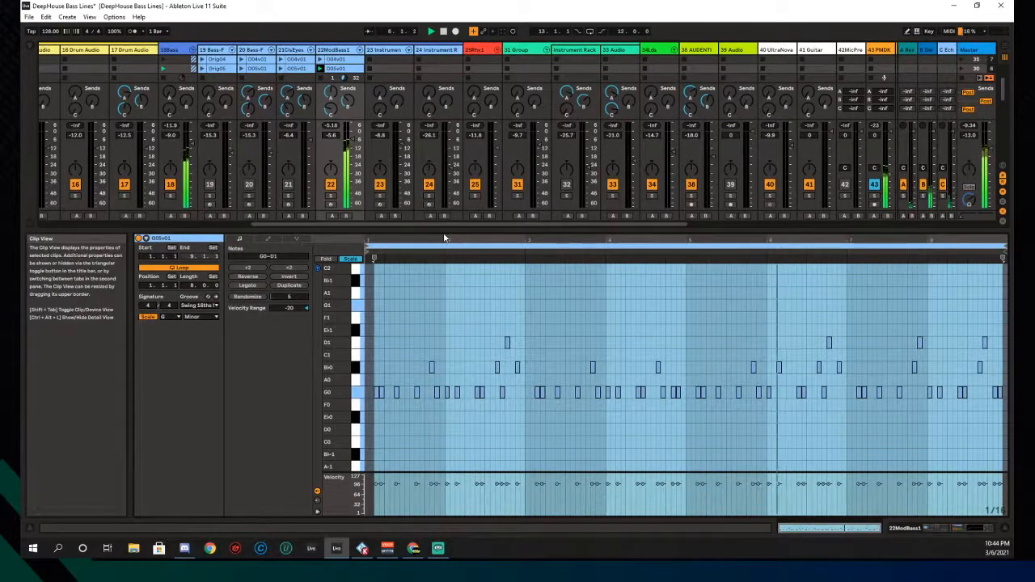
pyautogui.hotkey('ctrl', 'alt', 'm')
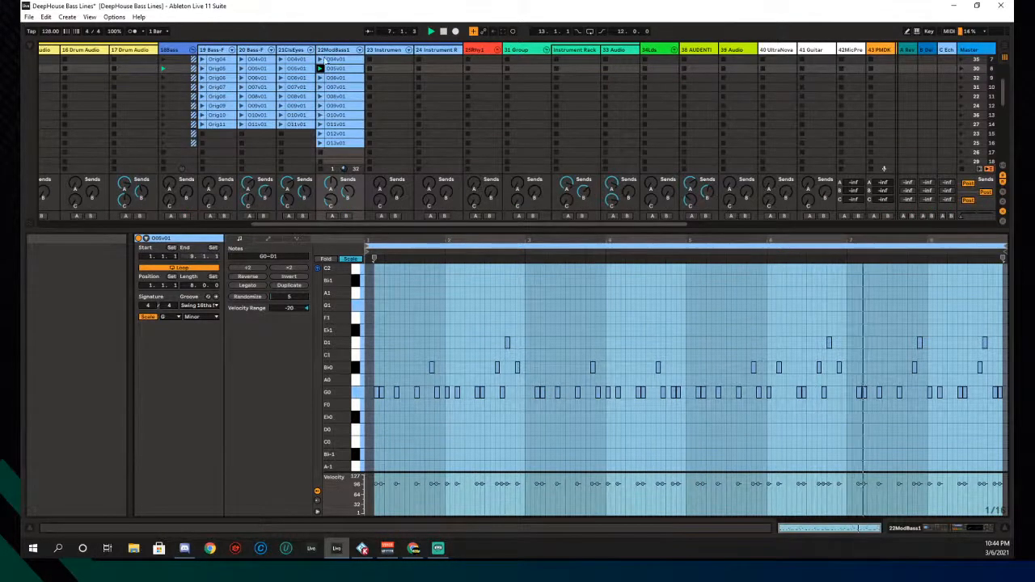
pyautogui.click(321, 78)
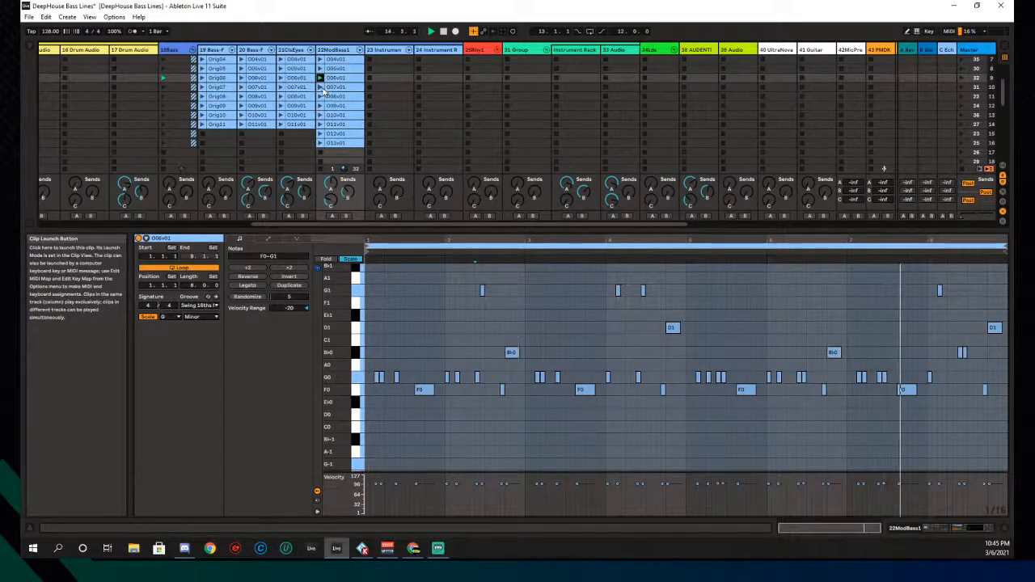
# Step: Launch the SM_Another_Day vocal and the 04_ACAPELLA_WET clip in turn on track 38 over the bass line
pyautogui.moveTo(376, 225); pyautogui.dragTo(483, 225)
pyautogui.scroll(-3, 475, 141)
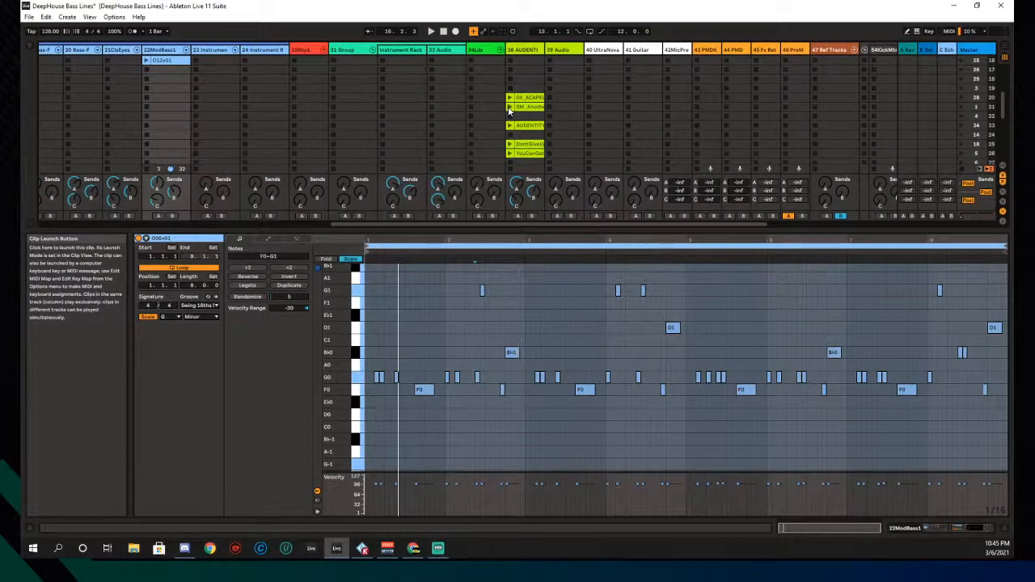
pyautogui.click(509, 110)
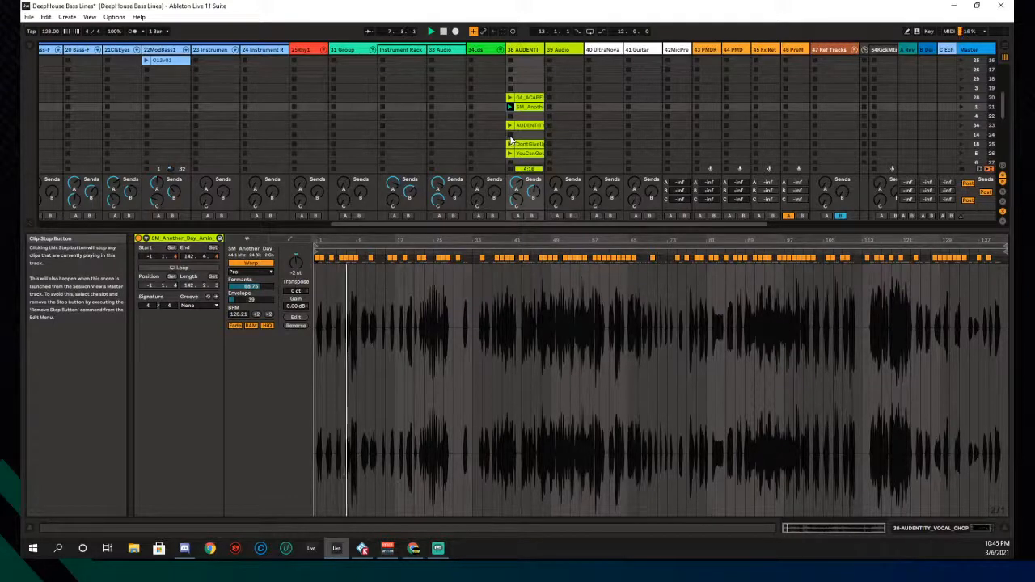
pyautogui.click(509, 98)
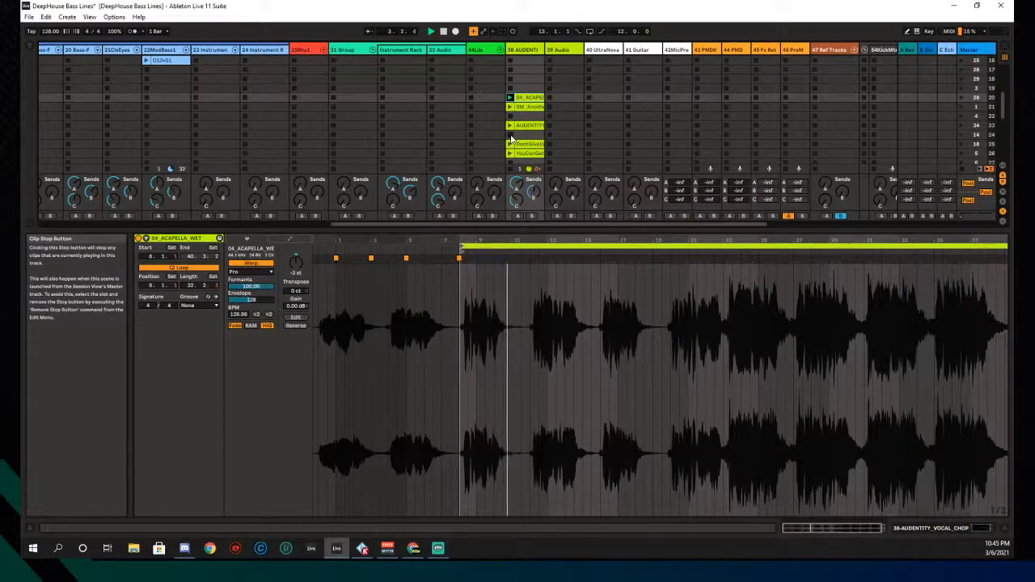
# Step: Launch the AUDENTITY_VOCAL_CHOP clip on track 38
pyautogui.scroll(-1, 511, 139)
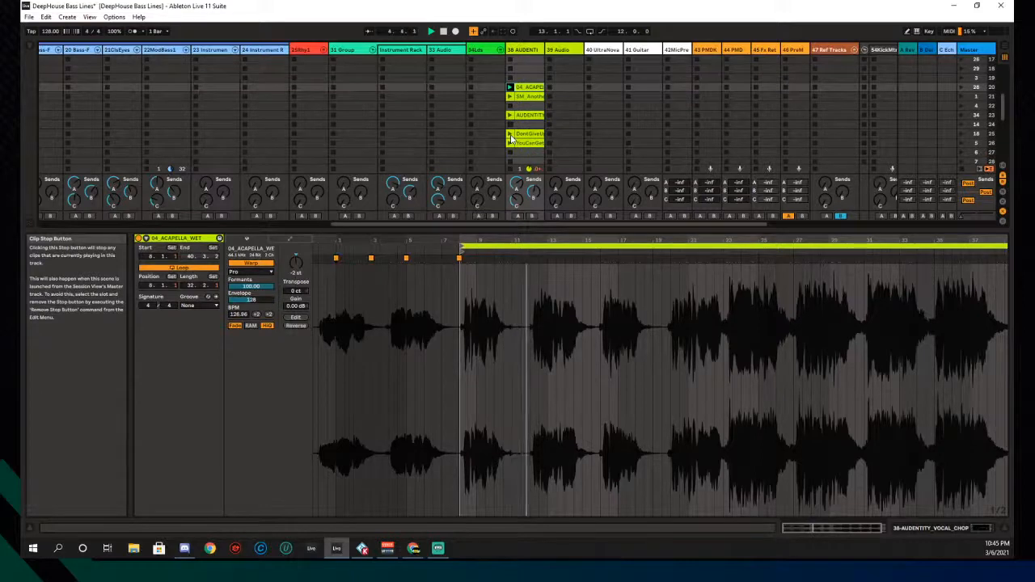
pyautogui.scroll(1, 511, 139)
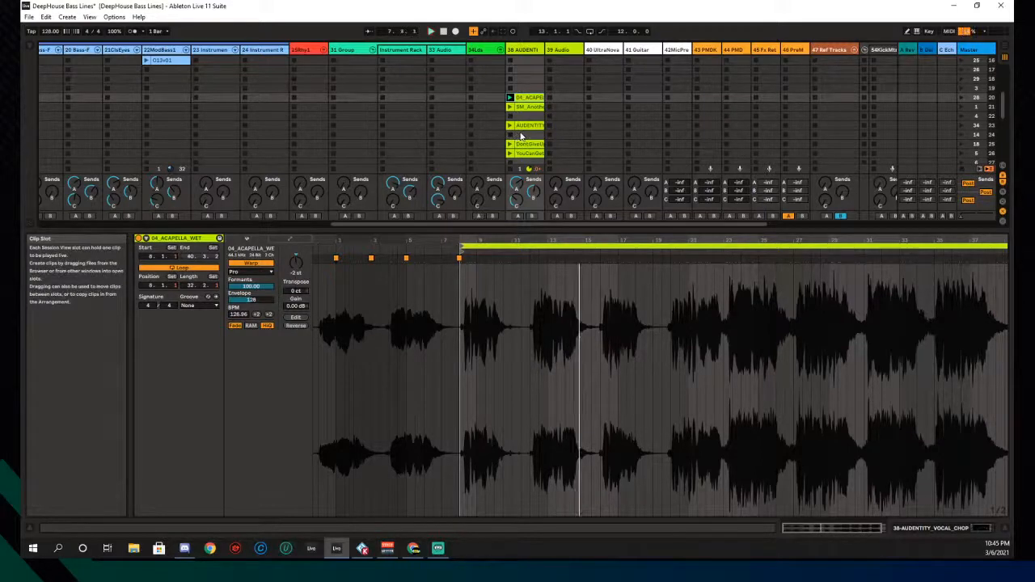
pyautogui.scroll(5, 447, 132)
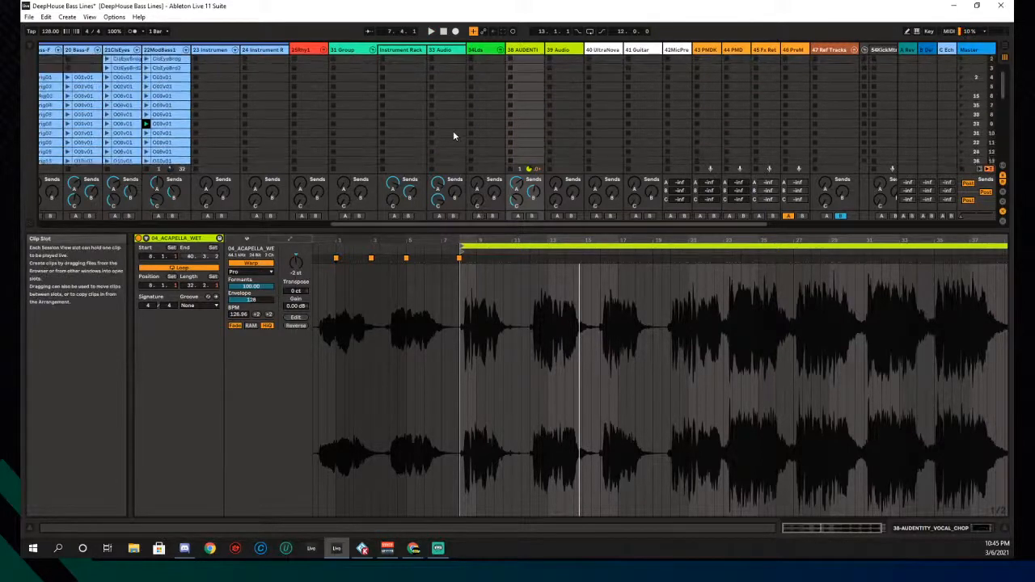
pyautogui.scroll(-5, 454, 135)
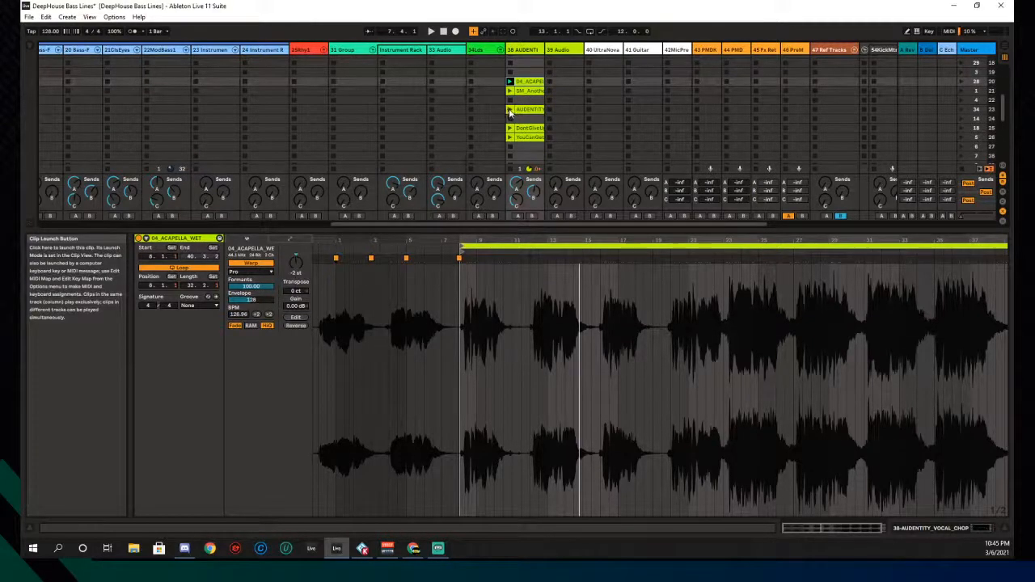
pyautogui.click(509, 111)
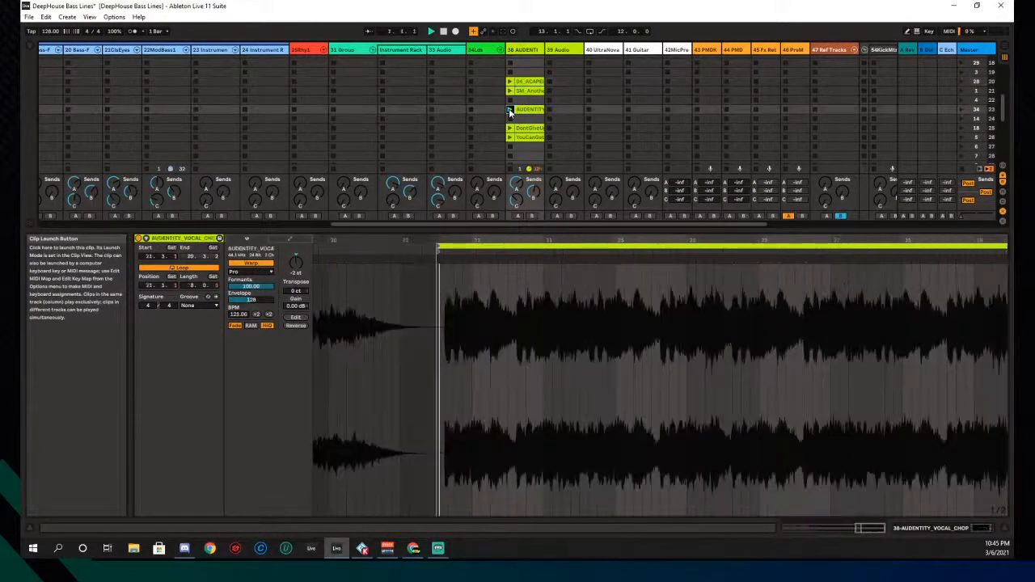
# Step: Launch the DontGiveUp and YouCanGetItDone vocal loops in turn on track 38
pyautogui.scroll(3, 460, 139)
pyautogui.scroll(4, 459, 137)
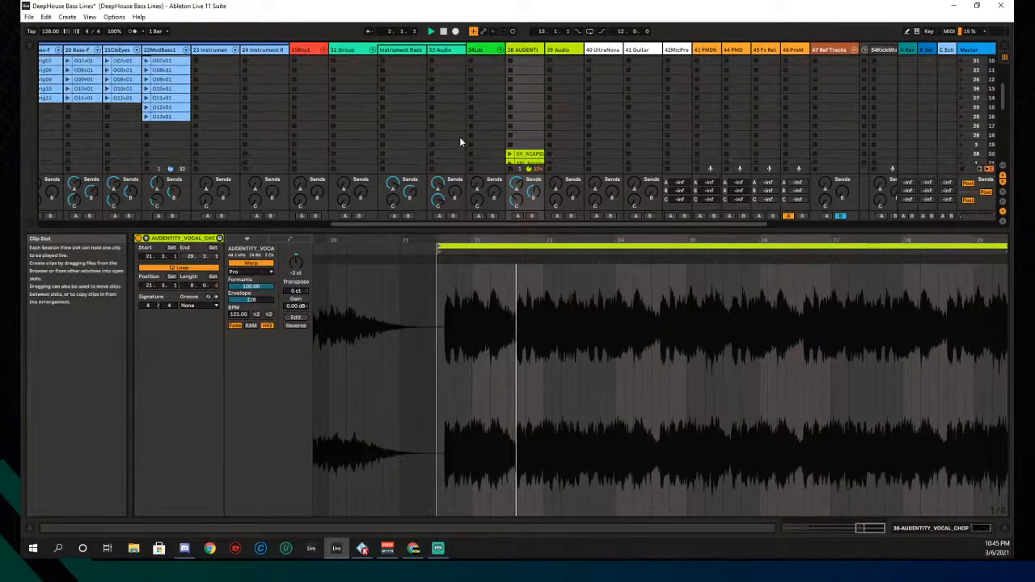
pyautogui.scroll(-4, 477, 136)
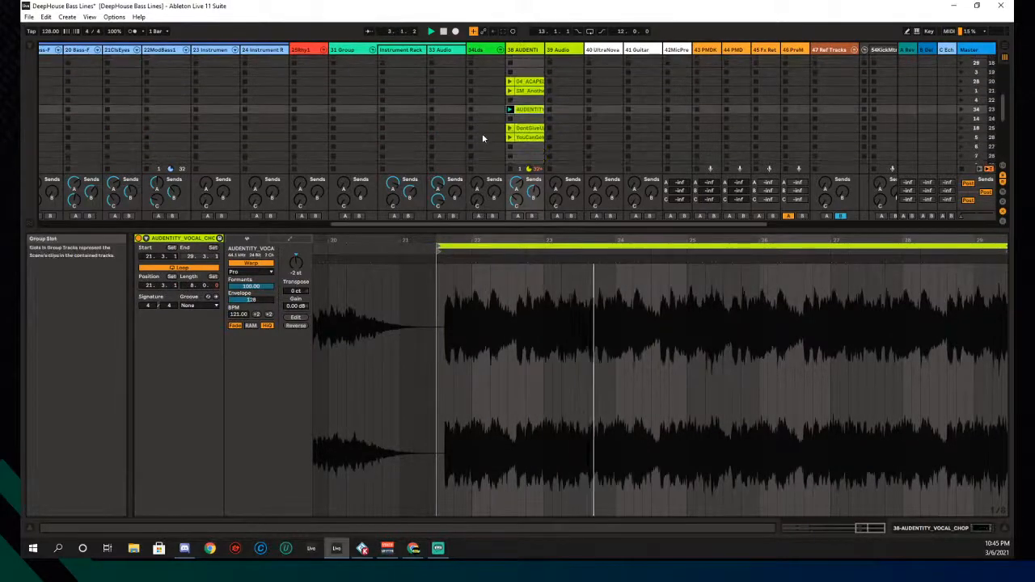
pyautogui.scroll(6, 421, 117)
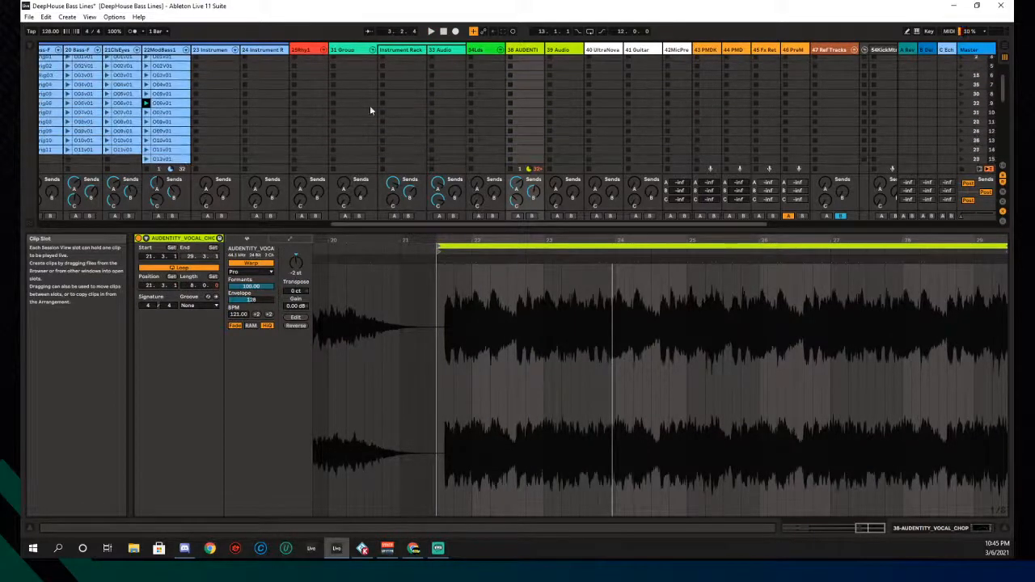
pyautogui.scroll(-6, 453, 109)
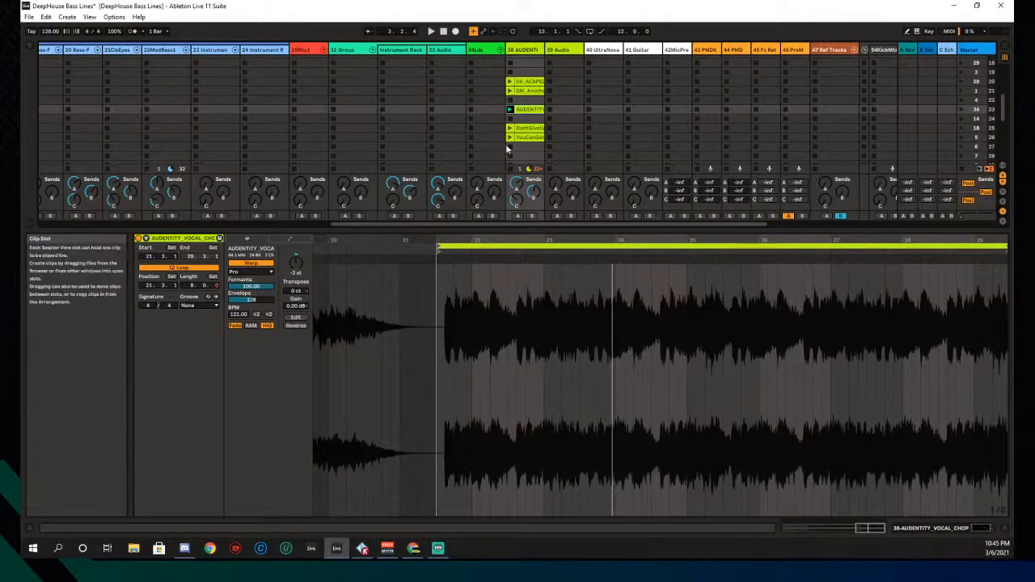
pyautogui.click(509, 130)
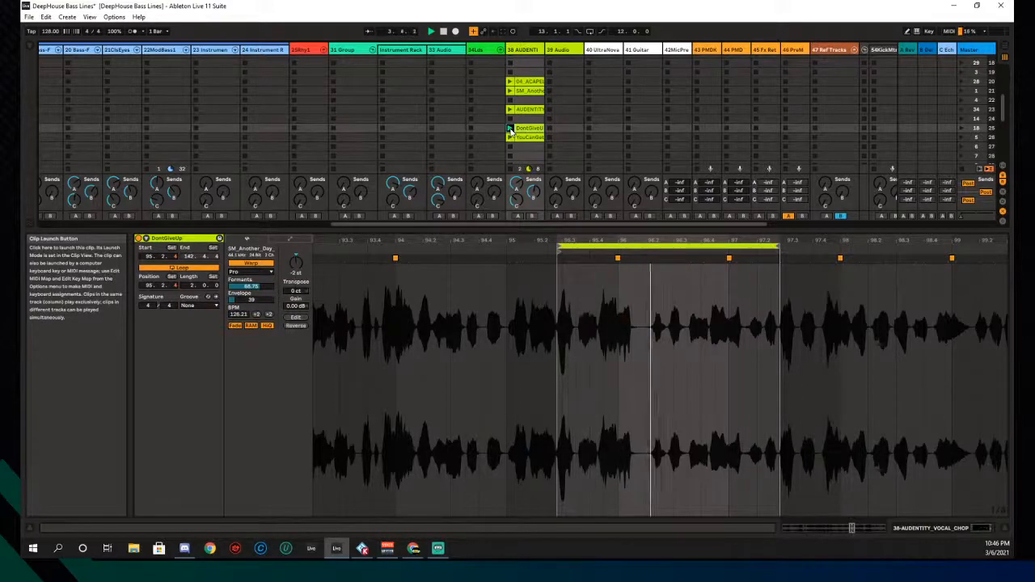
pyautogui.click(509, 137)
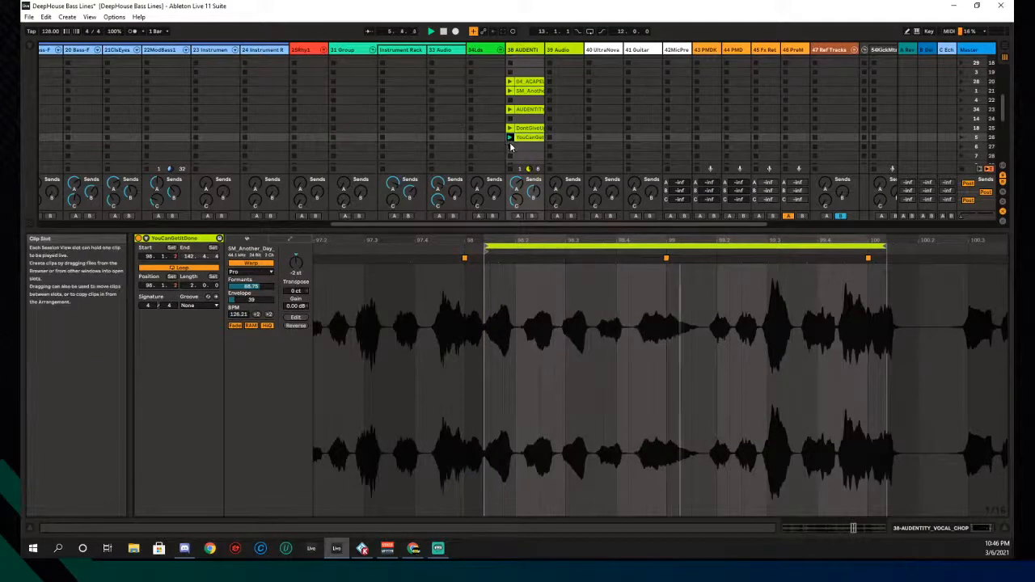
# Step: Open clip O07v01 on track 22ModBass1 and launch it
pyautogui.scroll(5, 415, 134)
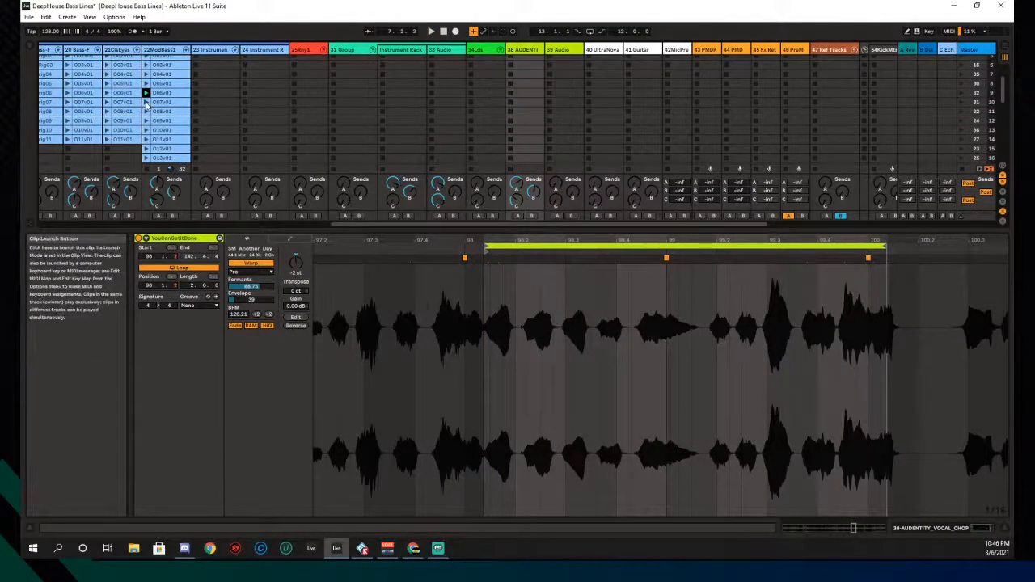
pyautogui.click(161, 103)
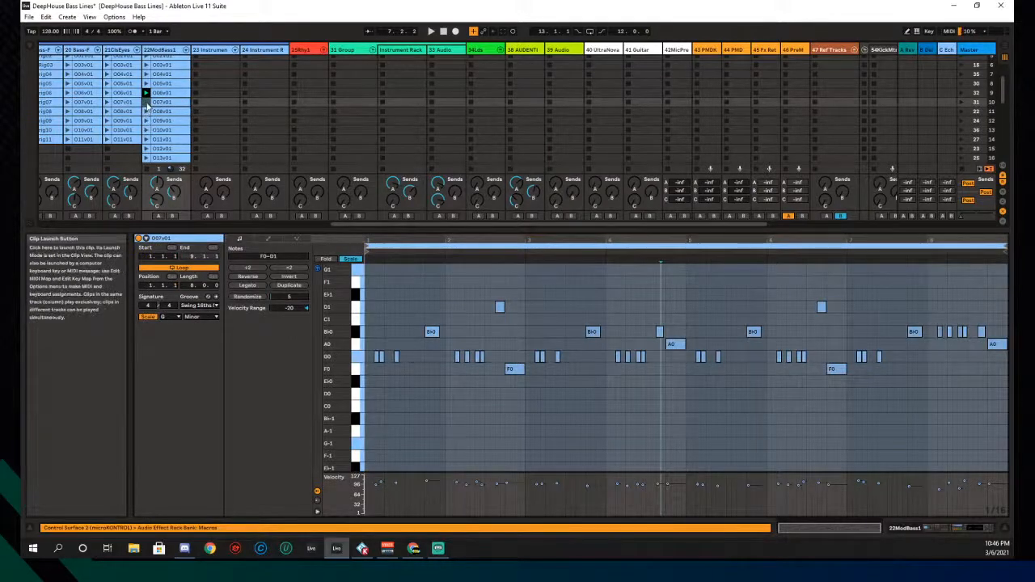
pyautogui.click(147, 103)
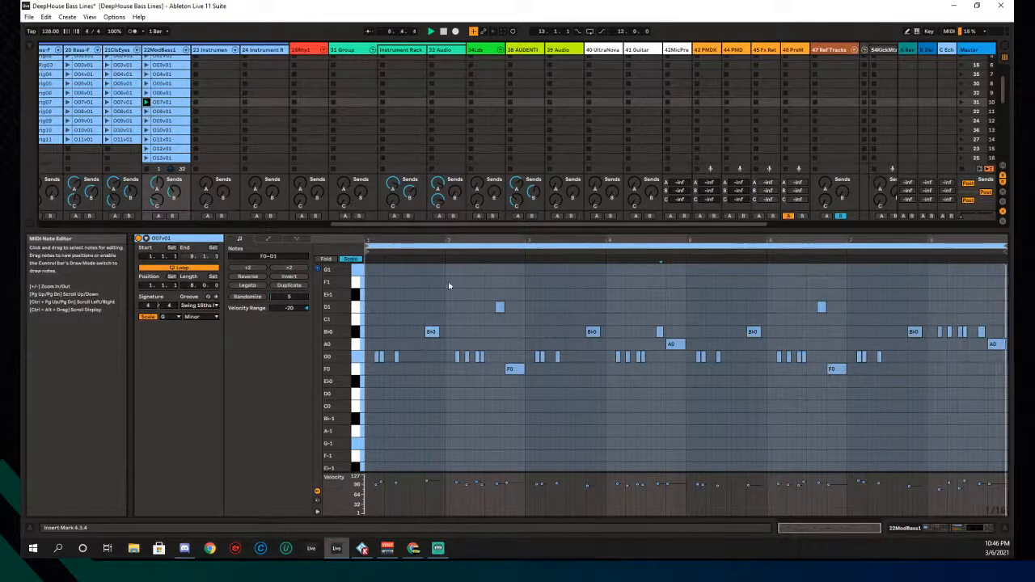
# Step: Launch bass clips O08v01, O09v01, O10v01 and O11v01 in turn on track 22ModBass1
pyautogui.click(146, 112)
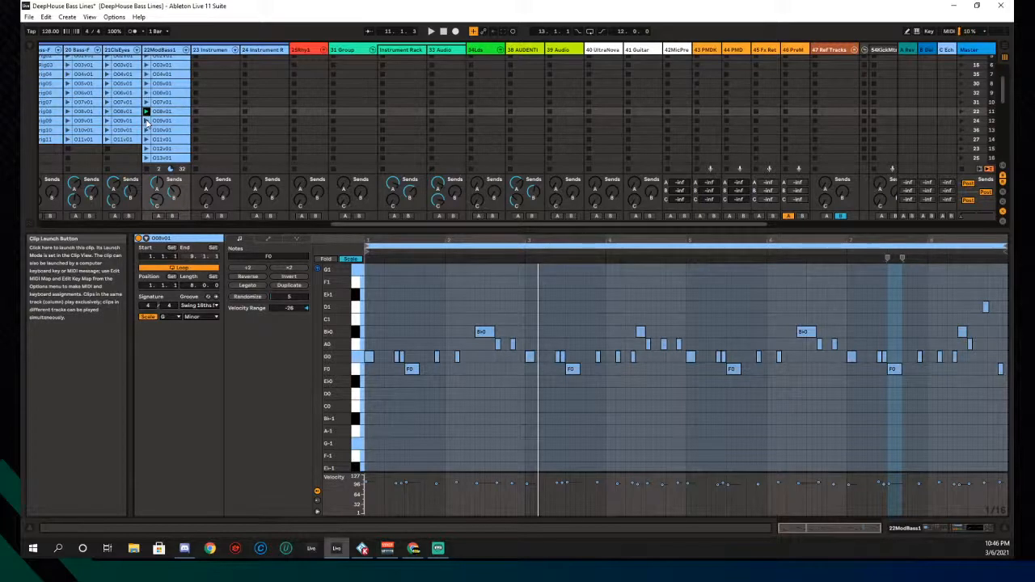
pyautogui.click(147, 121)
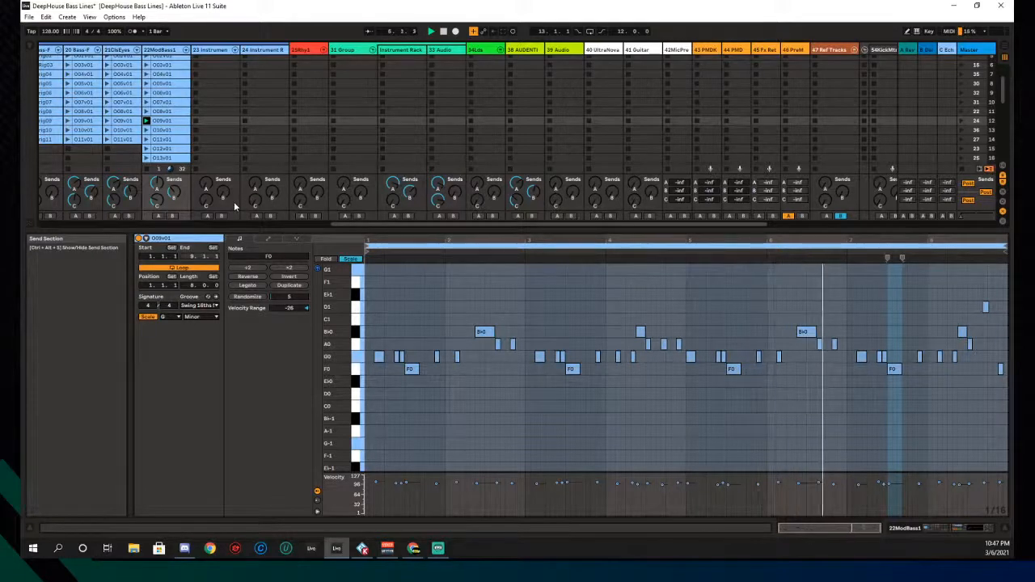
pyautogui.click(147, 131)
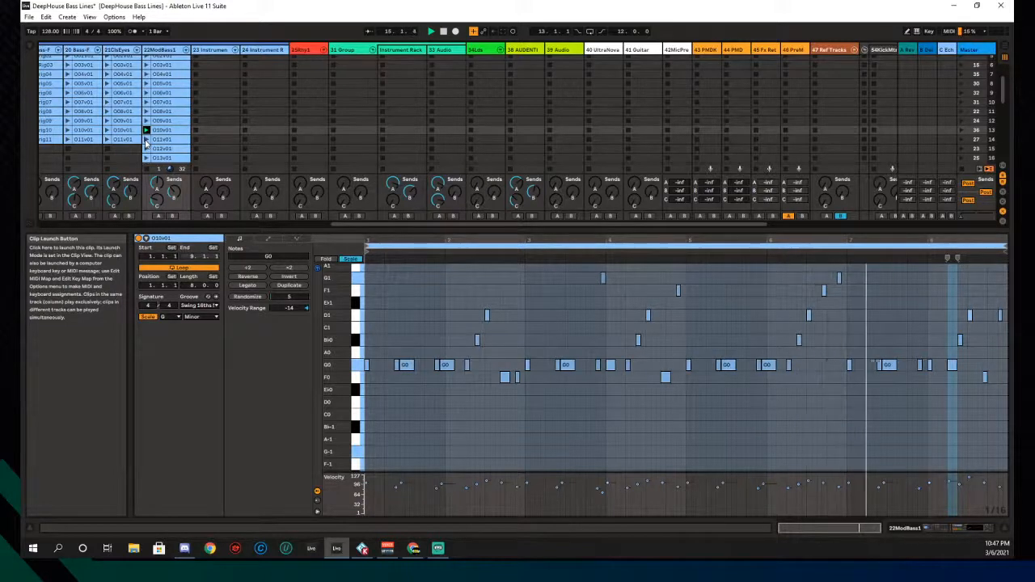
pyautogui.click(147, 143)
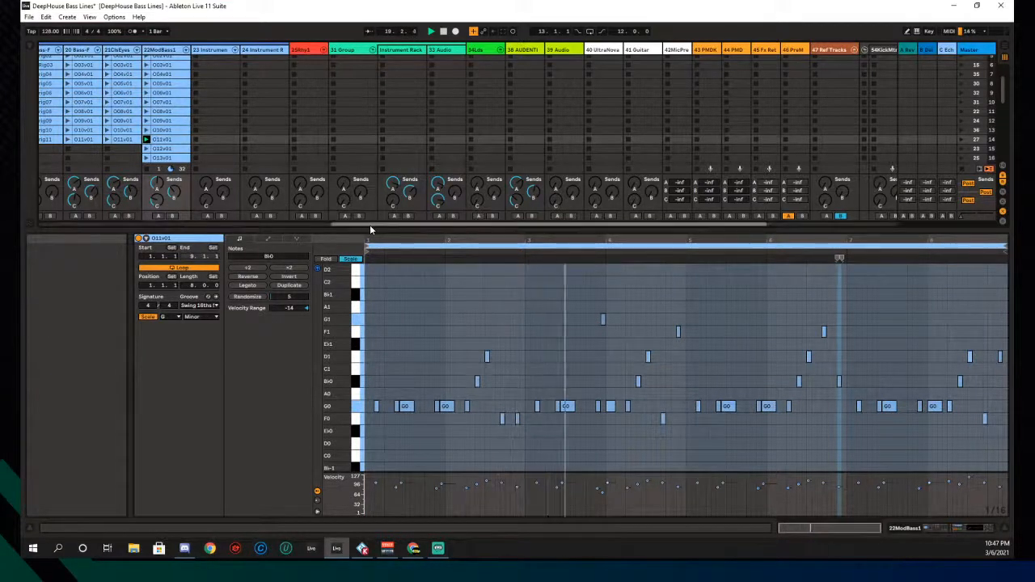
# Step: Launch the DontGiveUp and YouCanGetItDone vocal loops alternately on track 38 over bass clip O11v01, finishing on DontGiveUp
pyautogui.moveTo(370, 225); pyautogui.dragTo(343, 225)
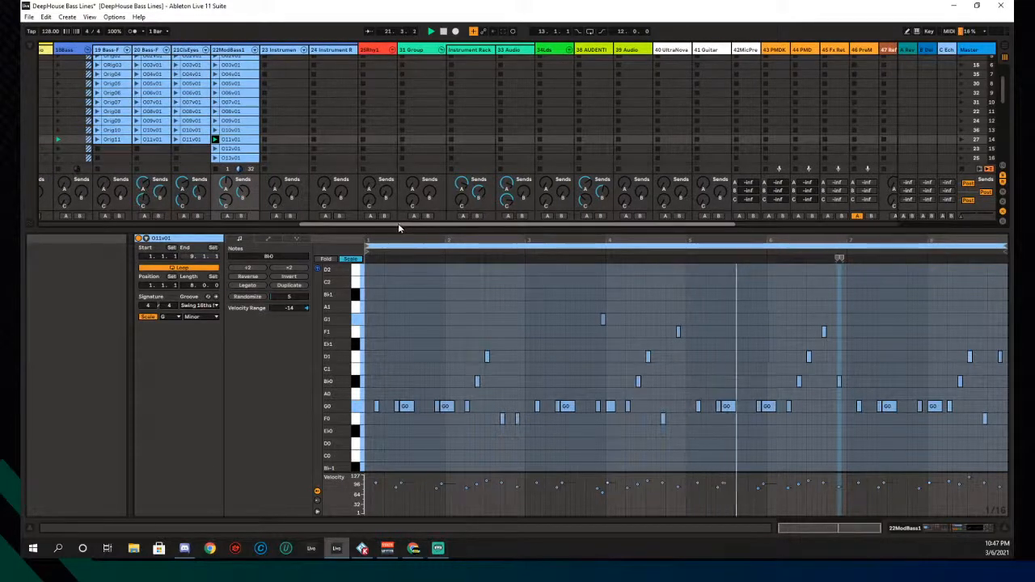
pyautogui.moveTo(400, 224); pyautogui.dragTo(549, 225)
pyautogui.scroll(-2, 426, 150)
pyautogui.scroll(4, 349, 142)
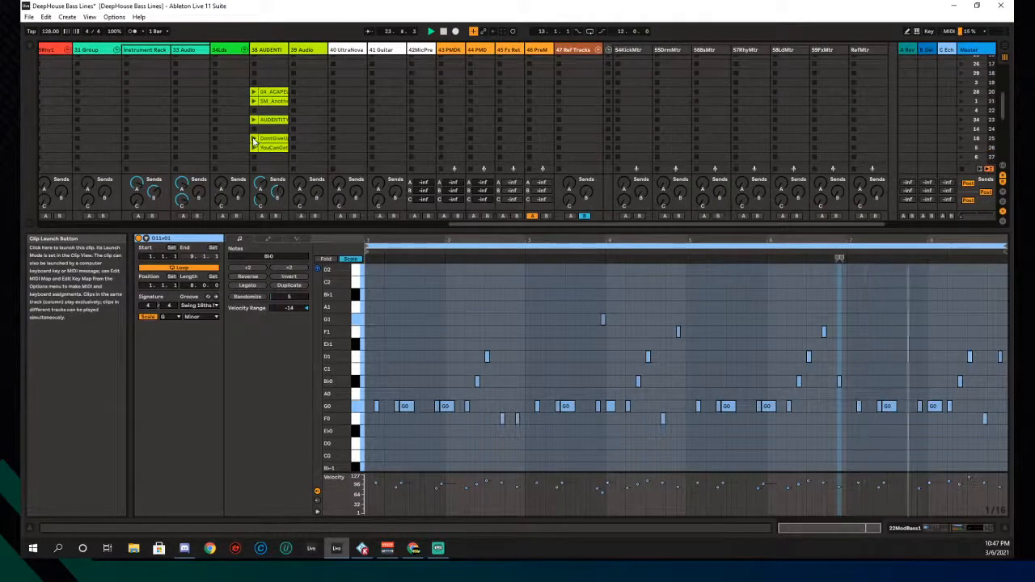
pyautogui.click(253, 141)
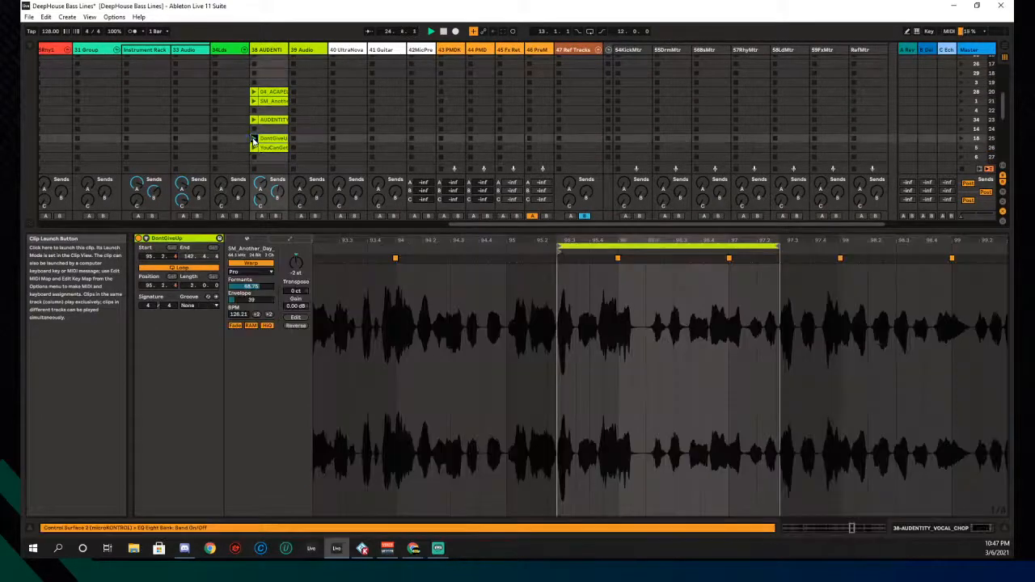
pyautogui.moveTo(459, 226); pyautogui.dragTo(304, 224)
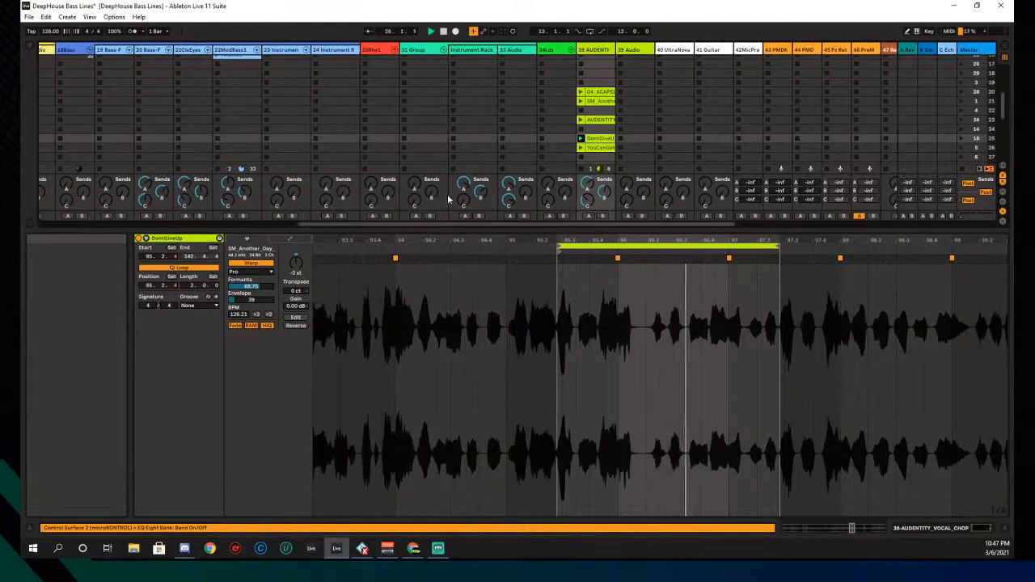
pyautogui.click(580, 148)
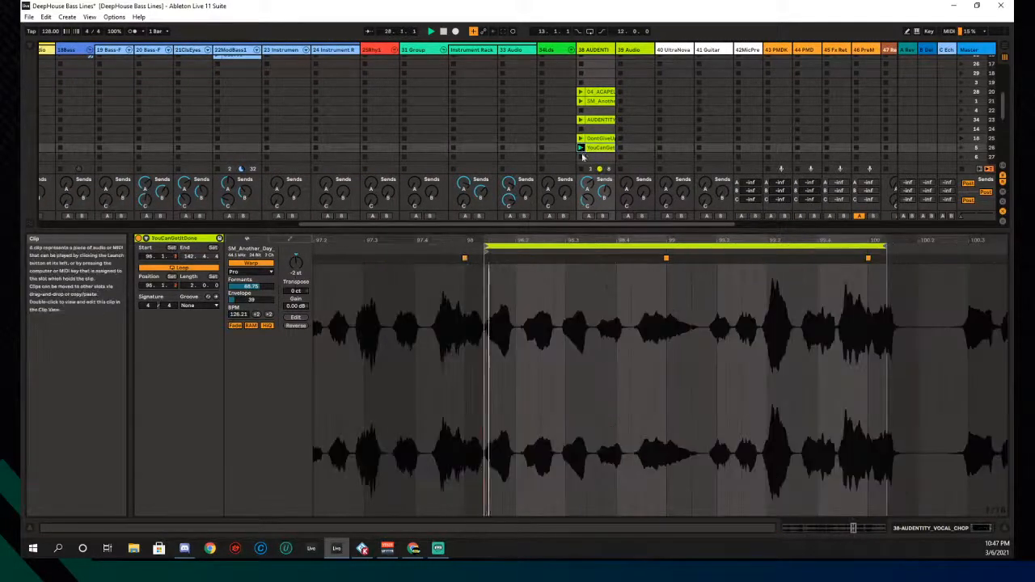
pyautogui.click(581, 138)
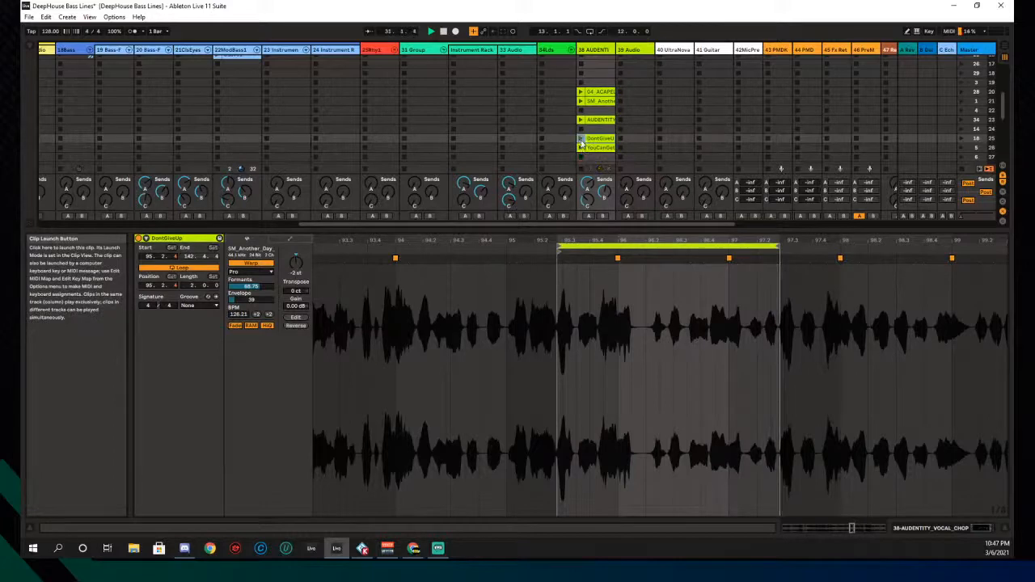
# Step: Launch clip O12v01 on track 22ModBass1 and alternate the DontGiveUp and YouCanGetItDone vocal loops over it on track 38
pyautogui.hscroll(-10, 396, 230)
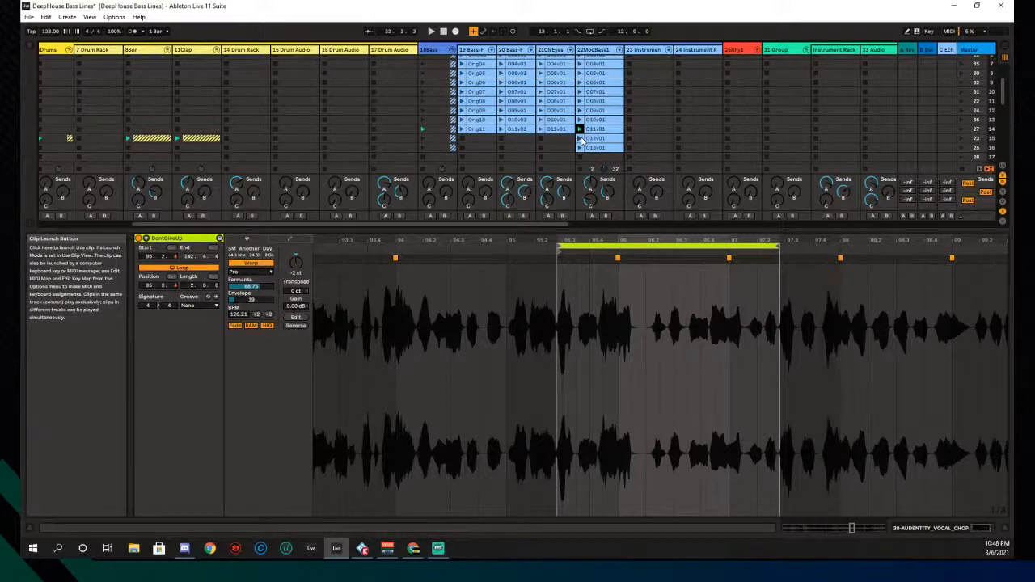
pyautogui.click(579, 138)
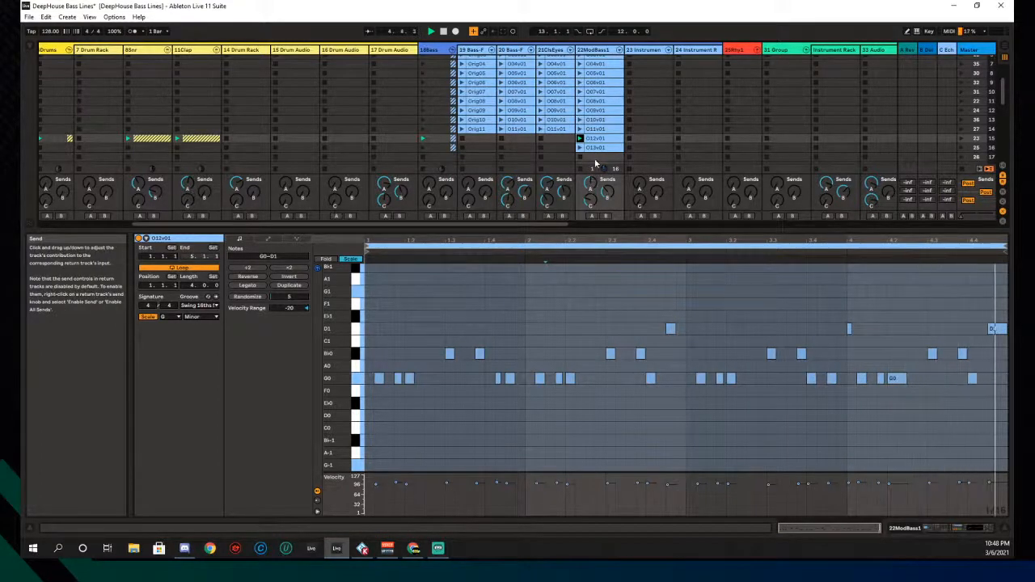
pyautogui.hscroll(10, 598, 178)
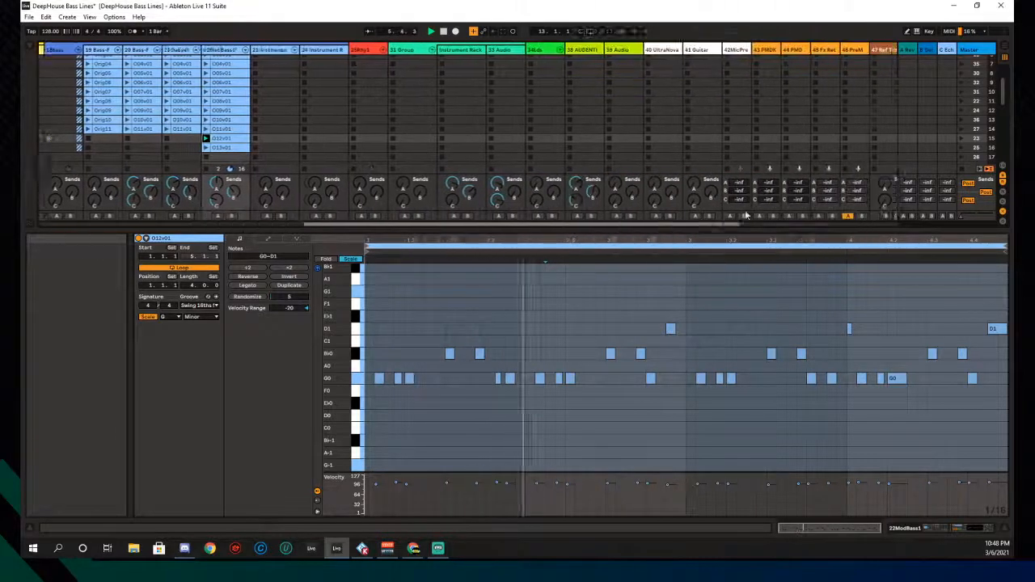
pyautogui.scroll(-5, 631, 136)
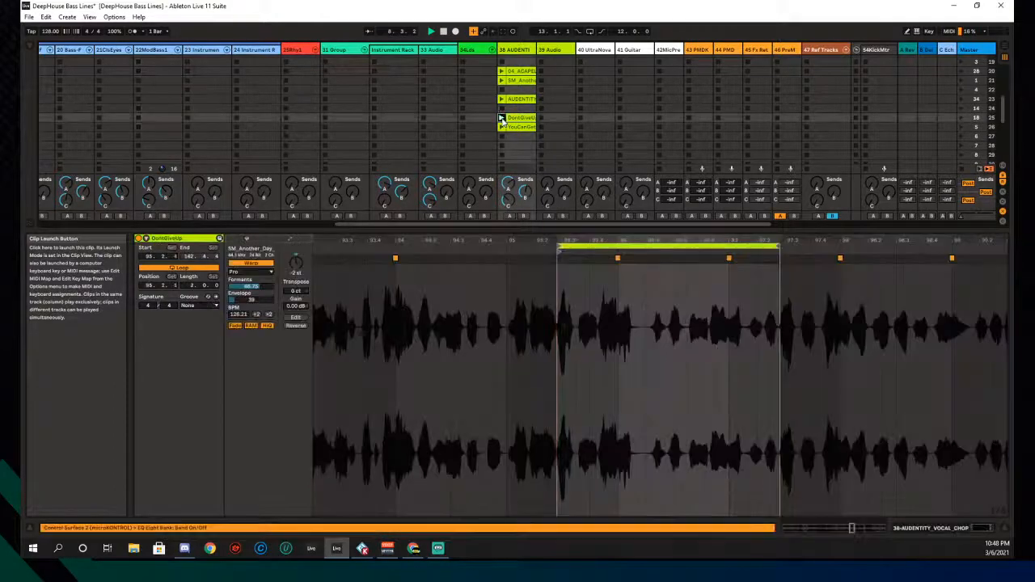
pyautogui.click(514, 118)
pyautogui.click(502, 128)
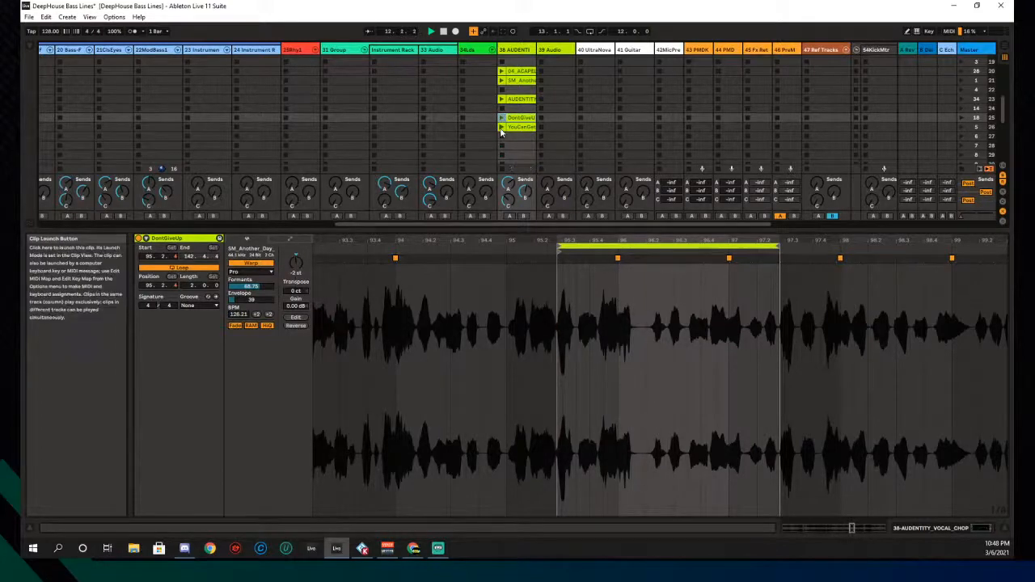
pyautogui.click(500, 118)
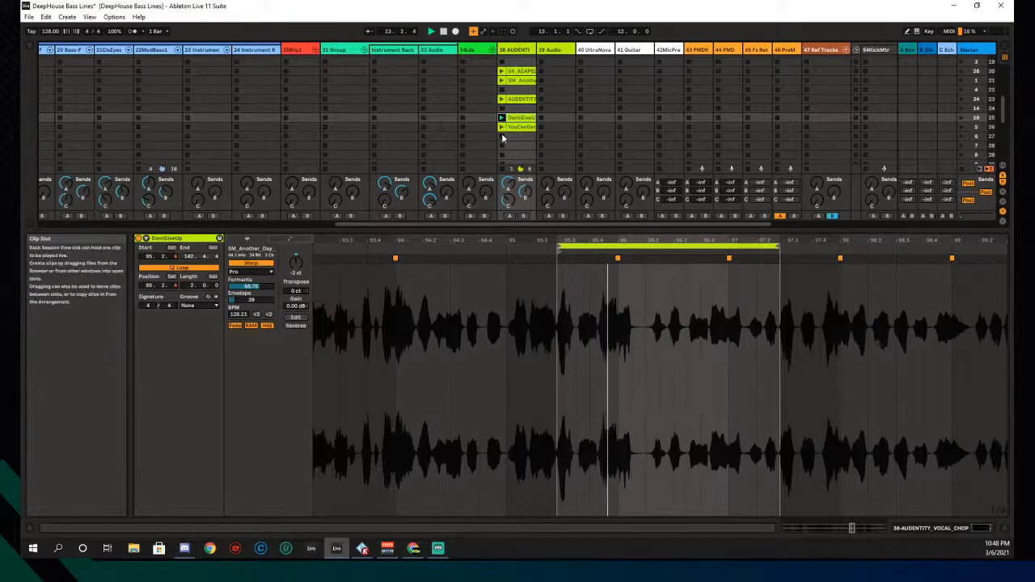
pyautogui.click(502, 136)
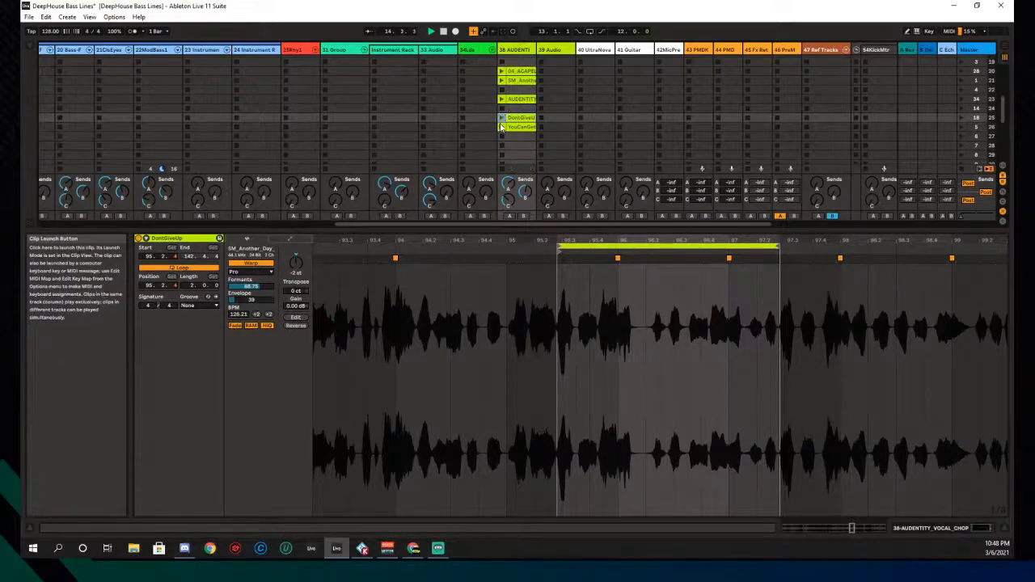
pyautogui.click(501, 130)
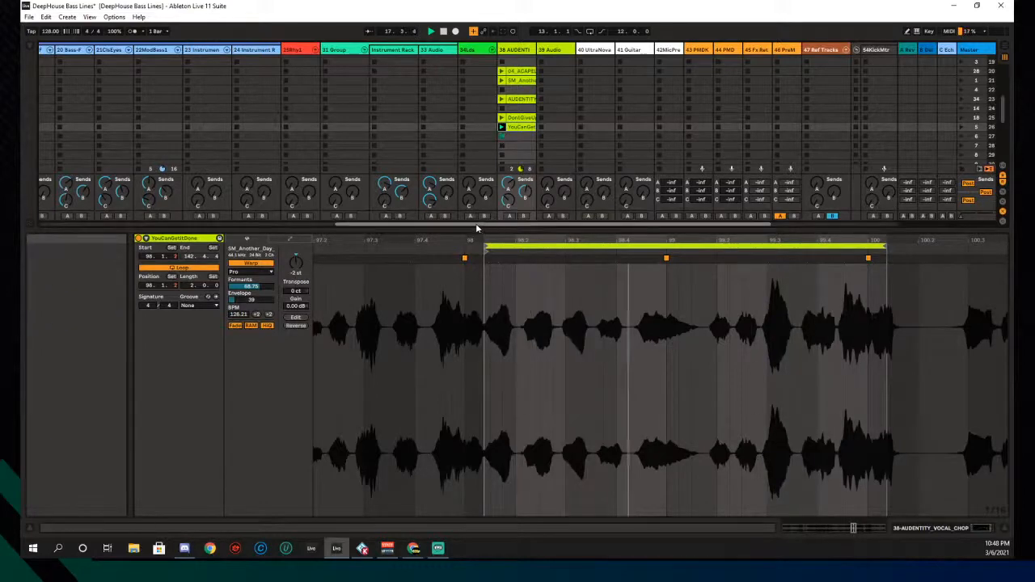
# Step: Stop playback, select clip O12v01 on track 22ModBass1 and open the Groove Pool from its Swing 16ths groove setting
pyautogui.moveTo(475, 223); pyautogui.dragTo(289, 241)
pyautogui.scroll(2, 726, 123)
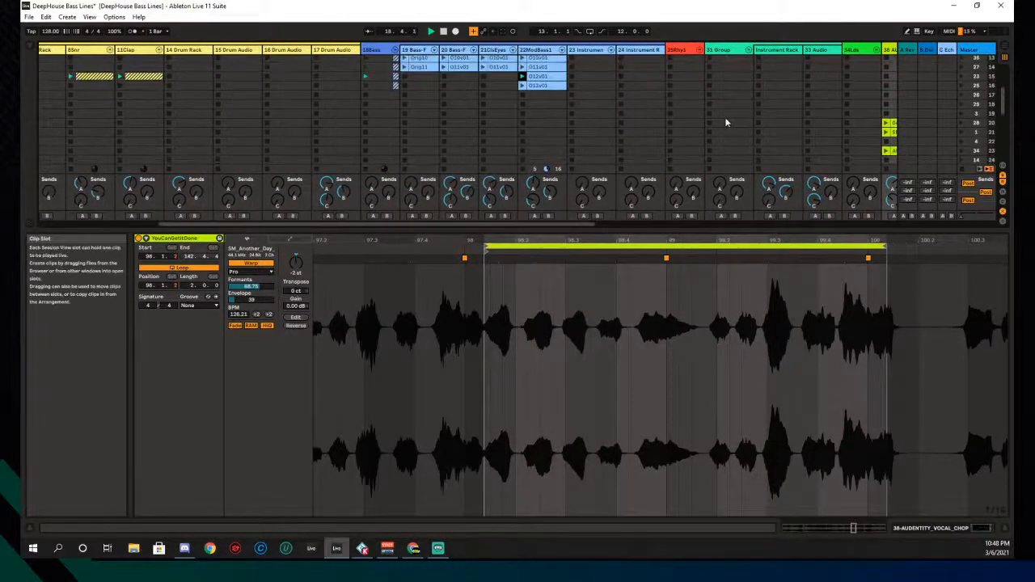
pyautogui.press('space')
pyautogui.click(523, 128)
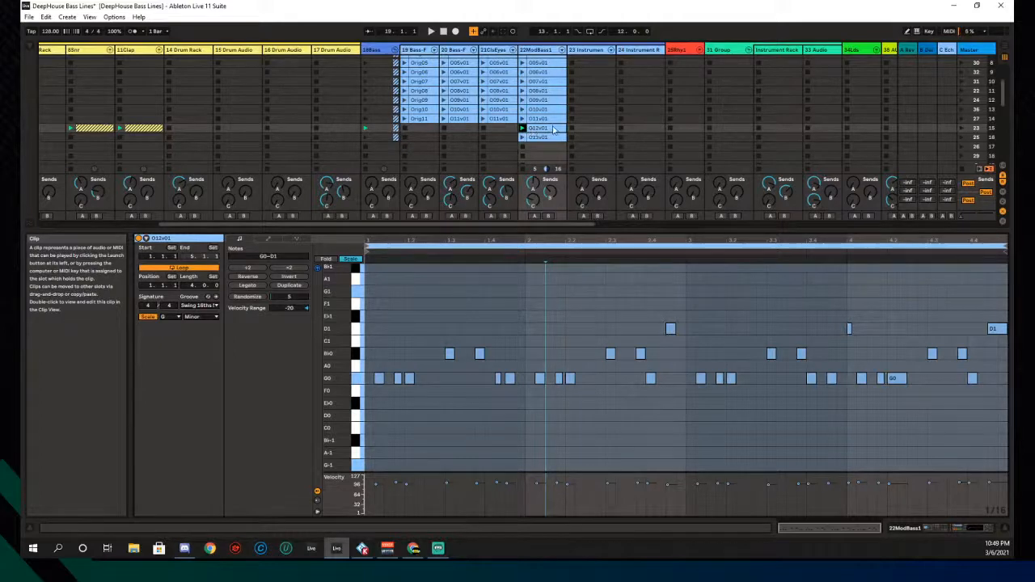
pyautogui.click(202, 306)
pyautogui.click(206, 330)
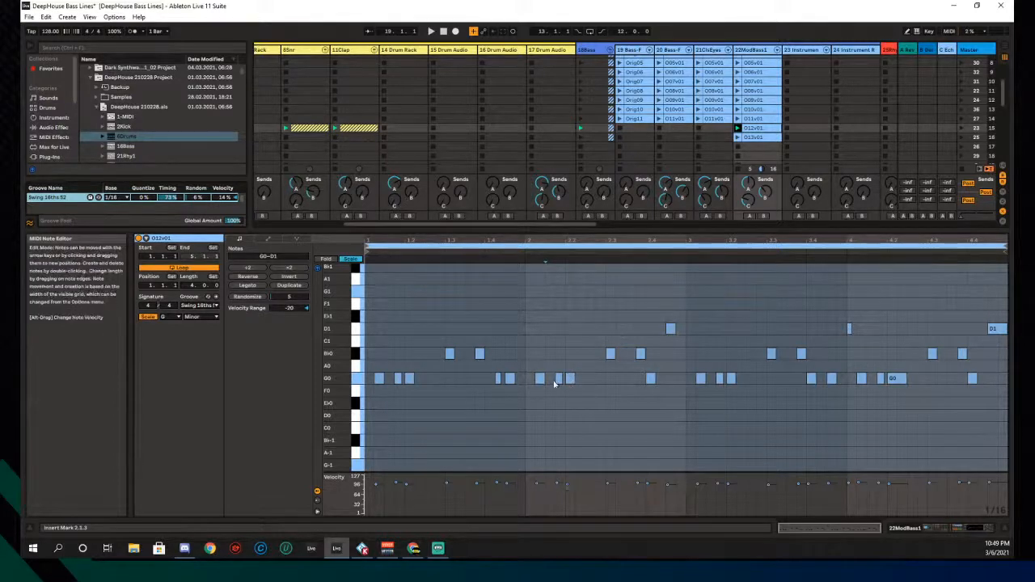
# Step: Play clip O12v01 on track 22ModBass1 again with the drums
pyautogui.click(737, 134)
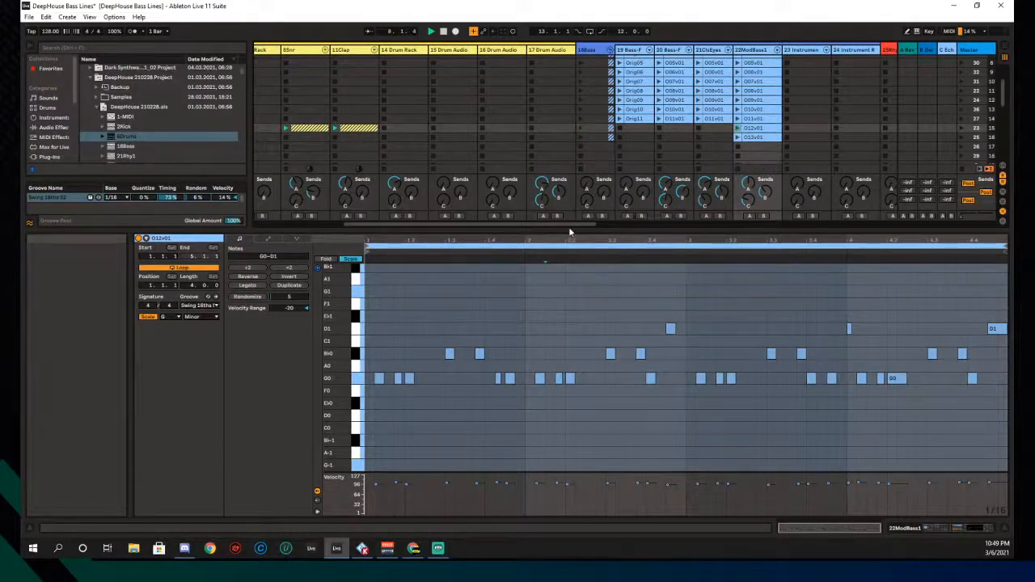
pyautogui.moveTo(571, 224); pyautogui.dragTo(623, 225)
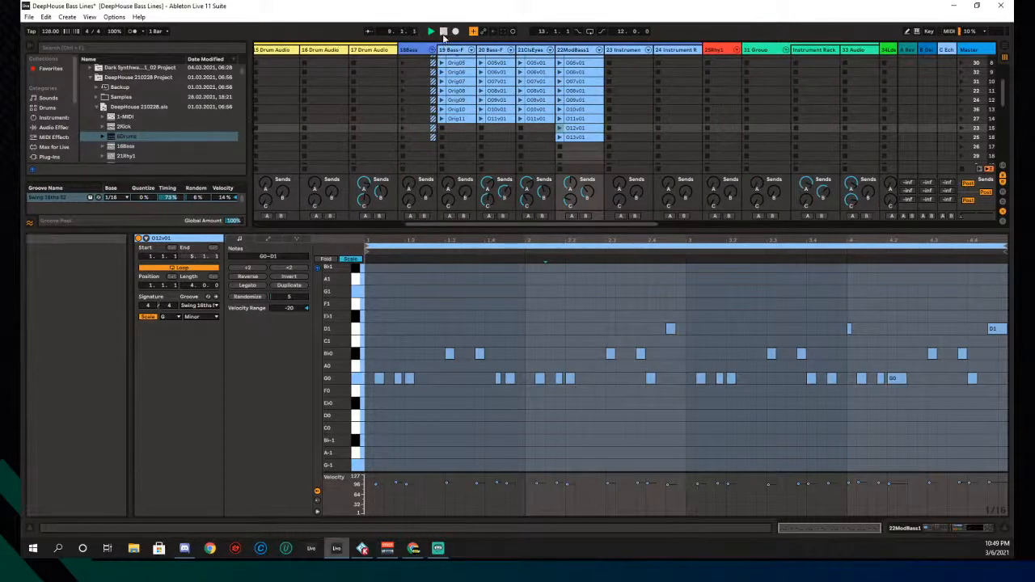